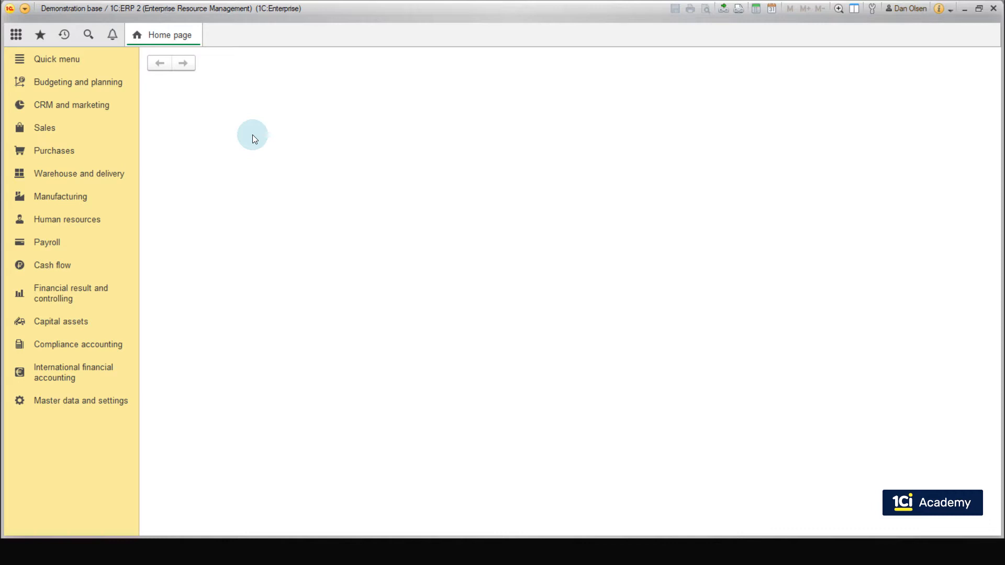
Step: Open the Hoverboard's shop sales order dated 01/17/2019 that is ready for supply from the sales orders list
click(54, 130)
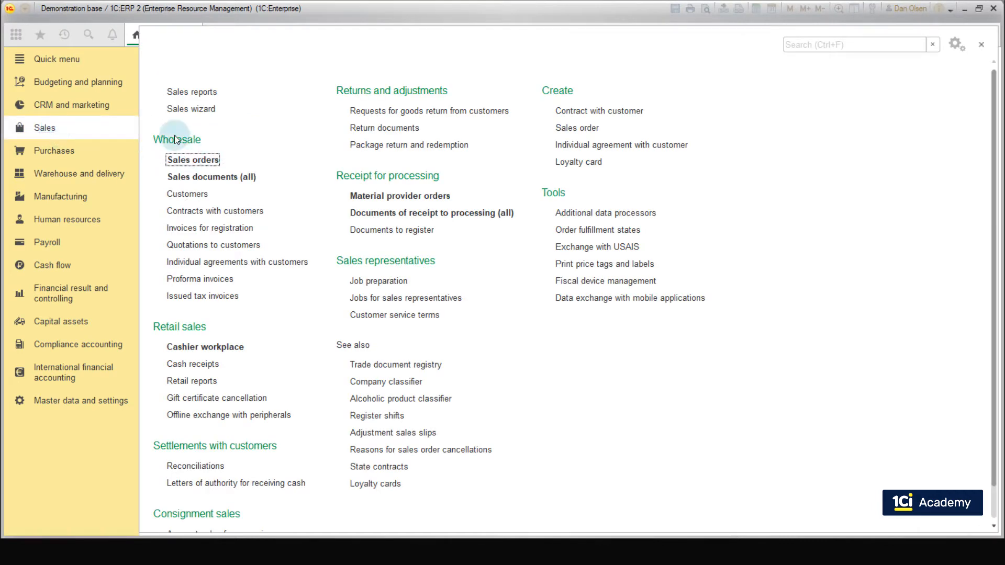
click(190, 163)
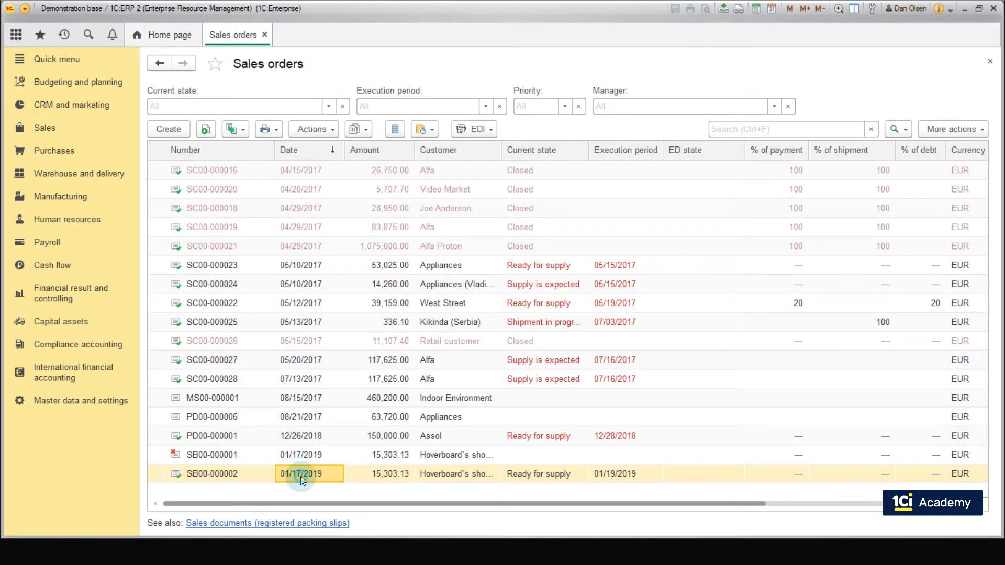
click(301, 476)
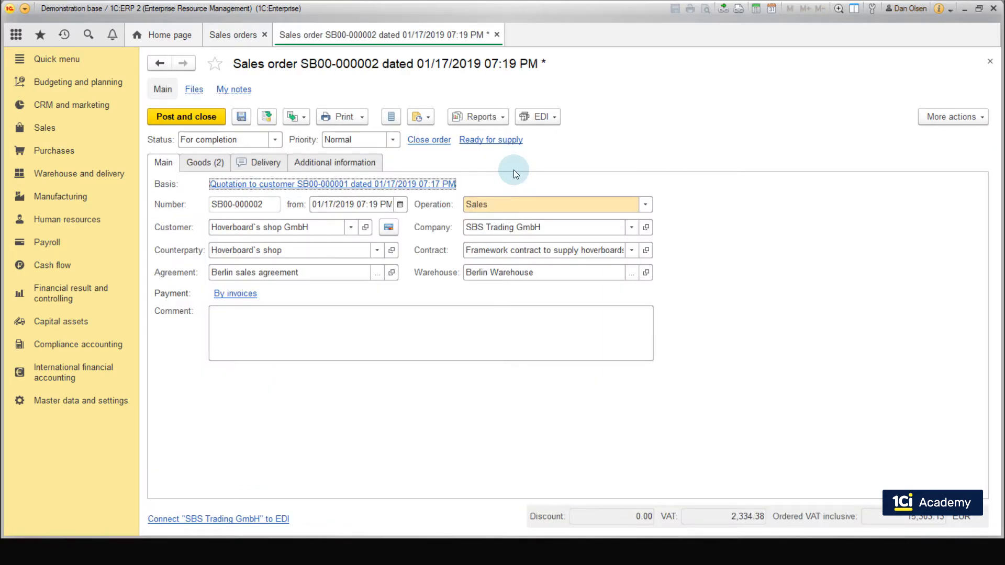
Step: Reserve Basic hoverboard 1010 through the order's supply state, transfer the reservation to the sales order and widen the Actions column
click(211, 162)
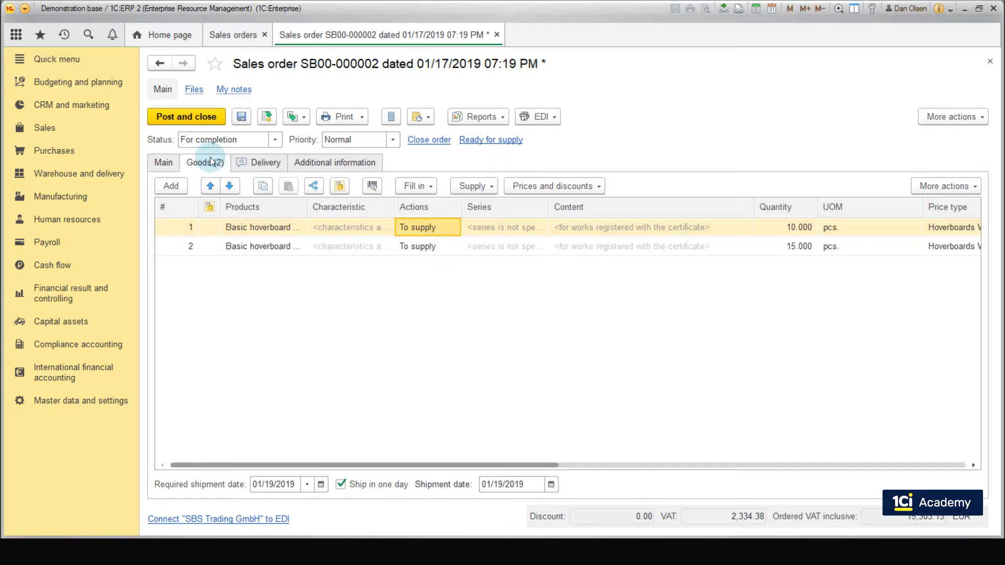
click(468, 186)
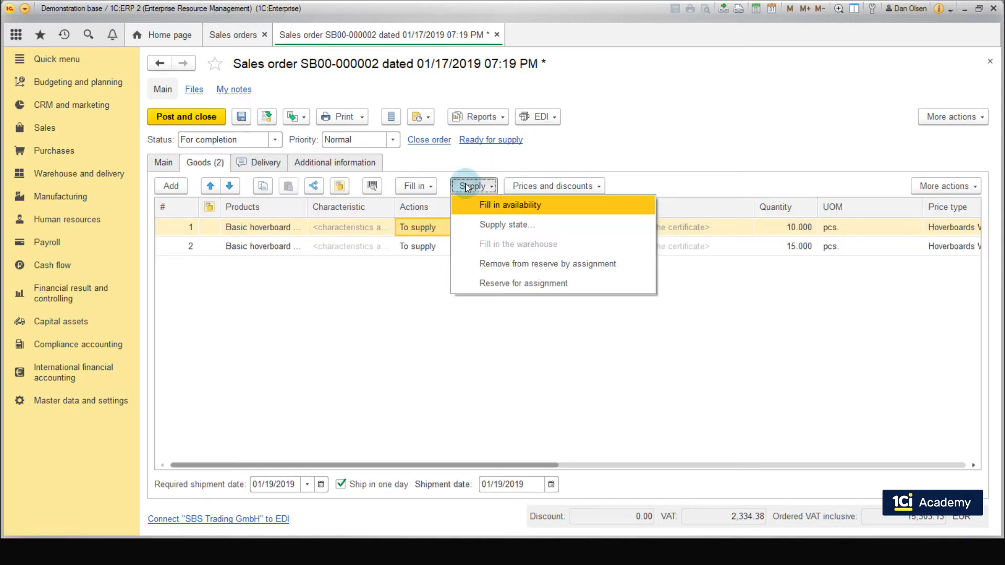
click(481, 225)
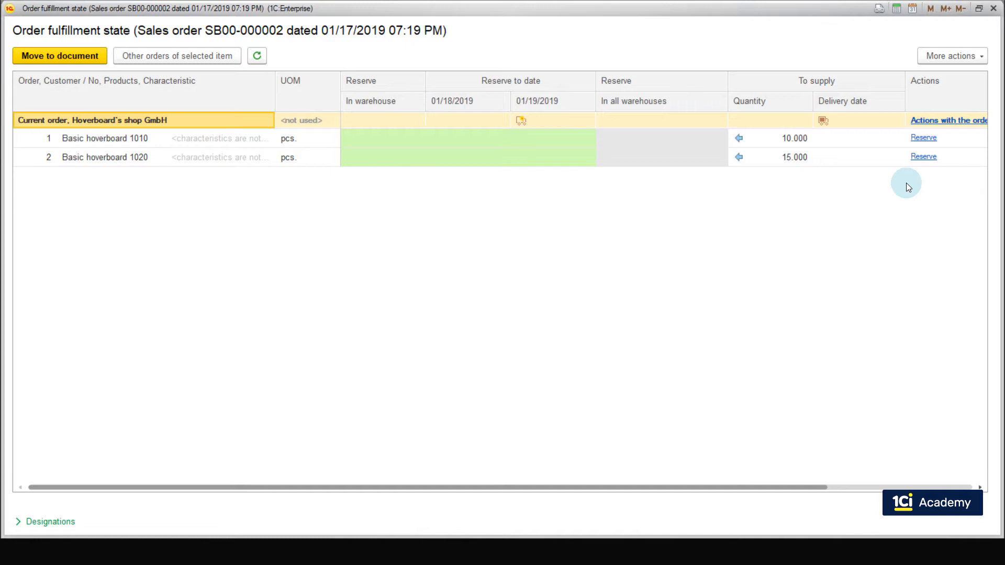
click(934, 139)
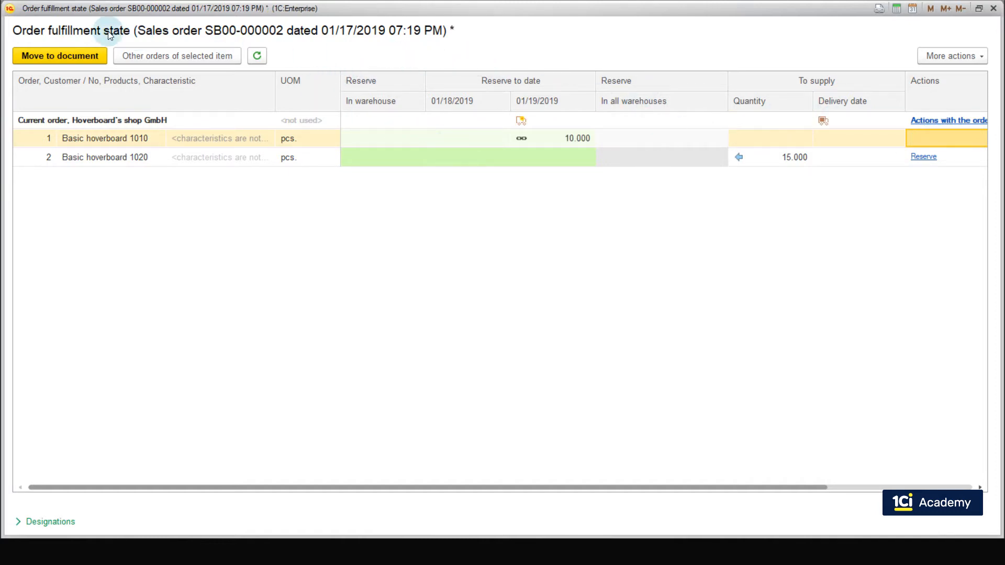
click(68, 56)
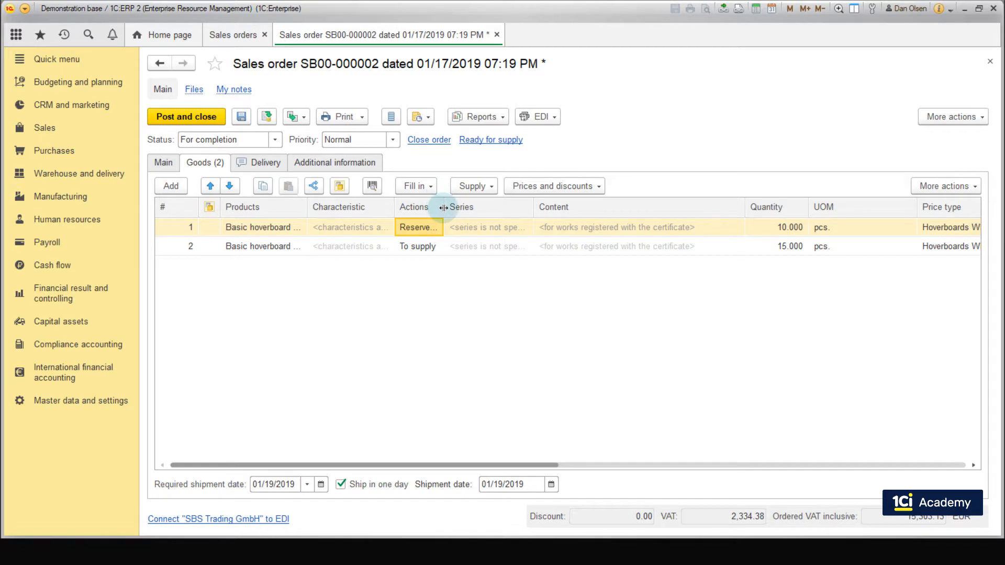
drag(443, 207, 478, 218)
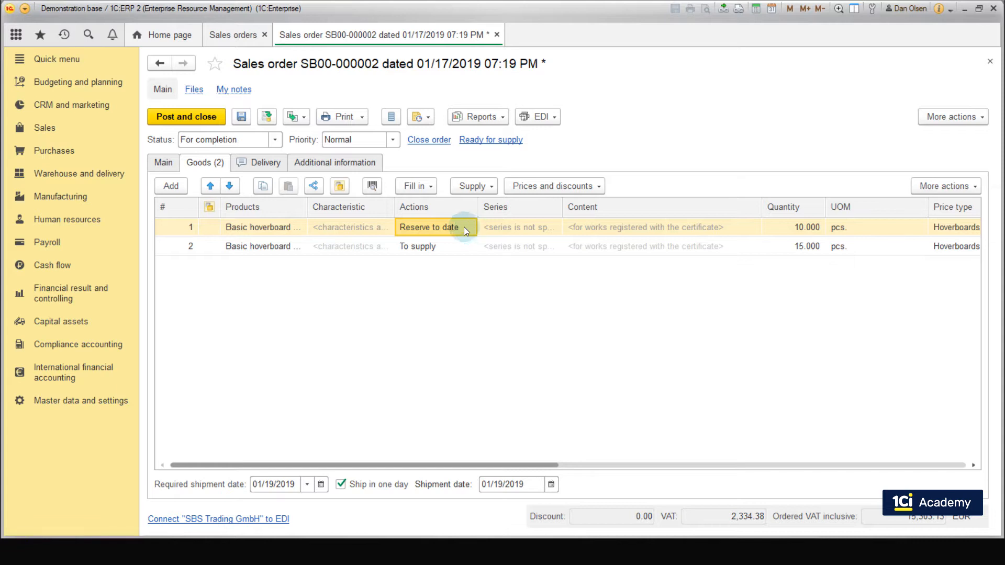
Step: Run the Stock balance and availability warehouse report for Berlin Warehouse and check the available quantity of Basic hoverboard 1010
click(118, 171)
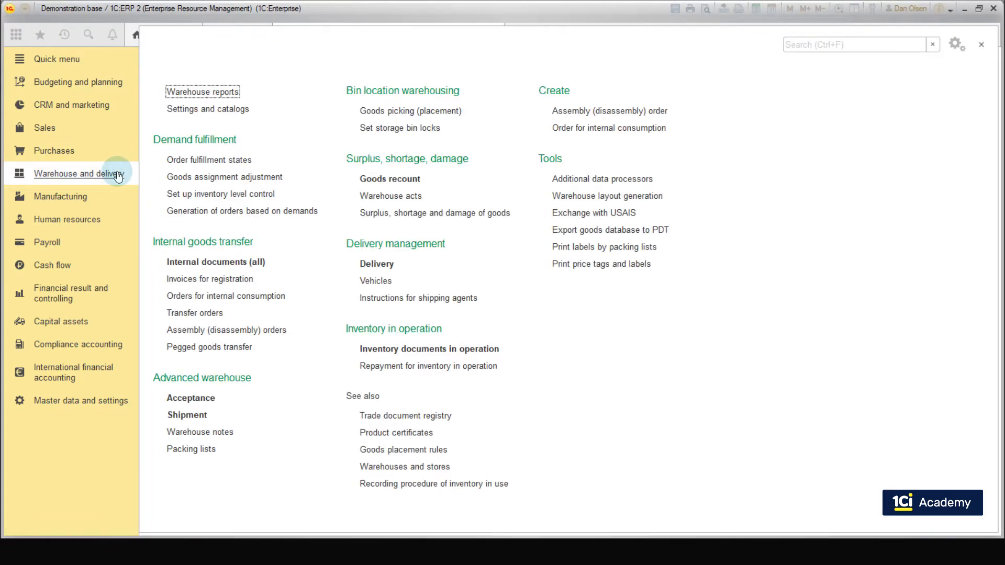
click(204, 92)
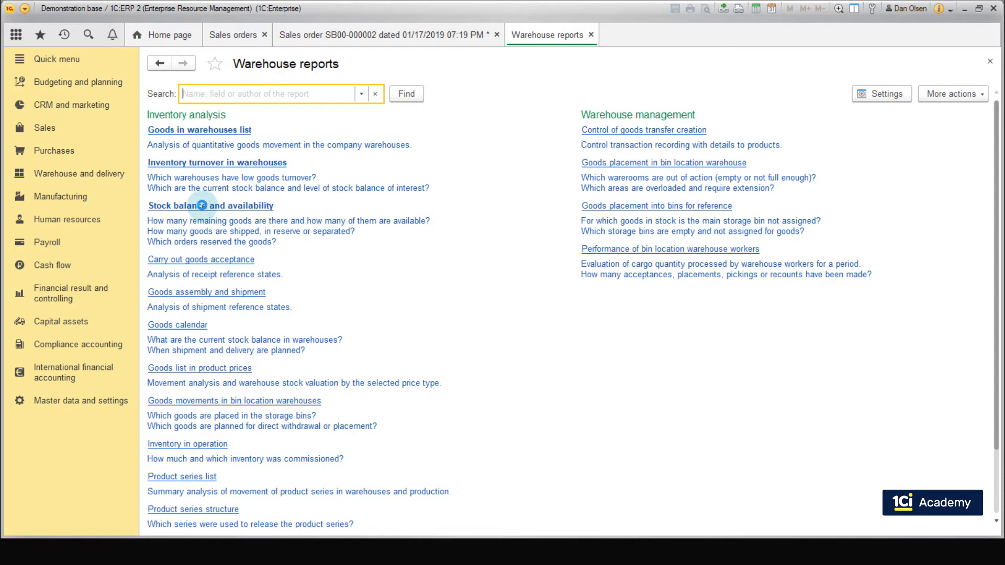
click(199, 205)
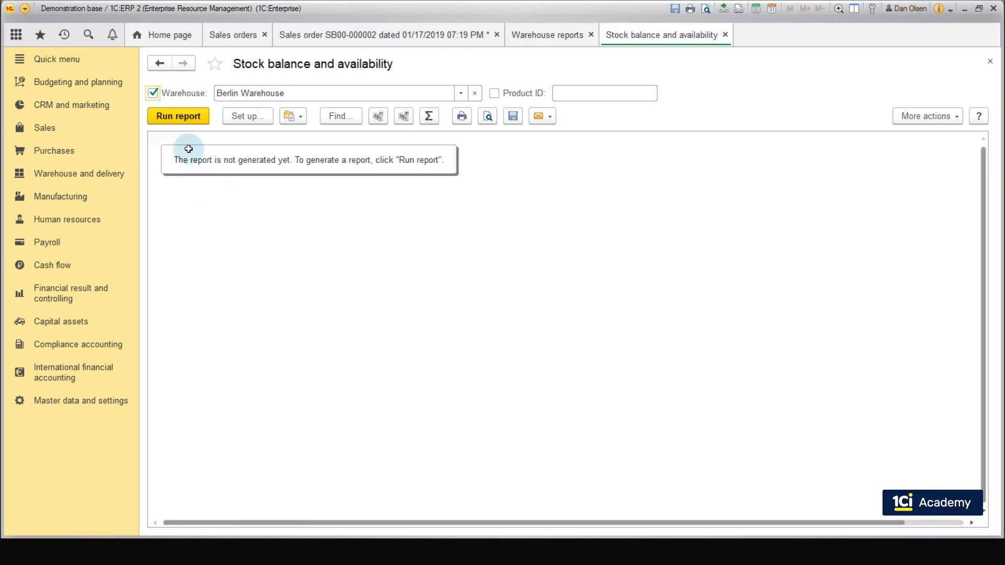
click(179, 116)
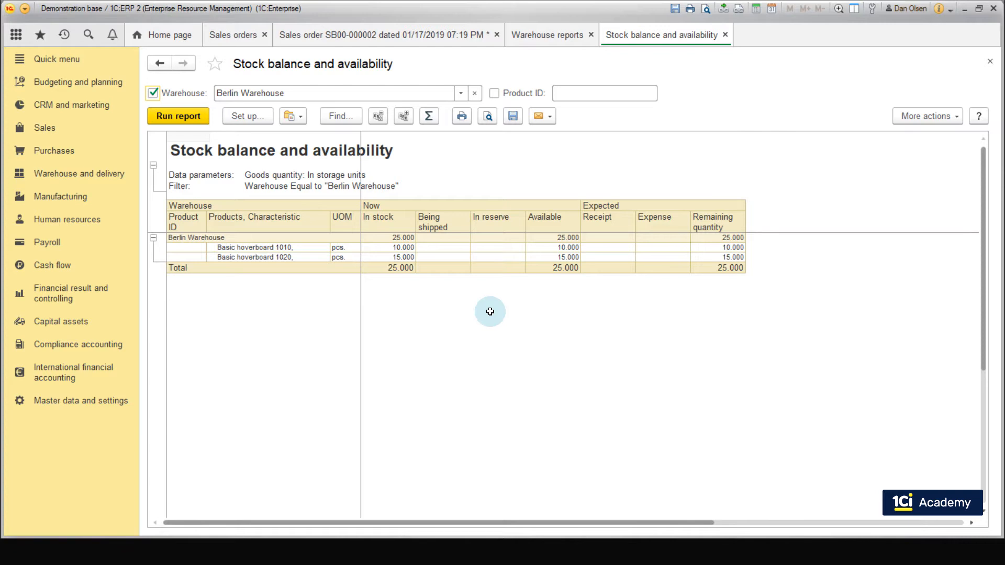
click(552, 247)
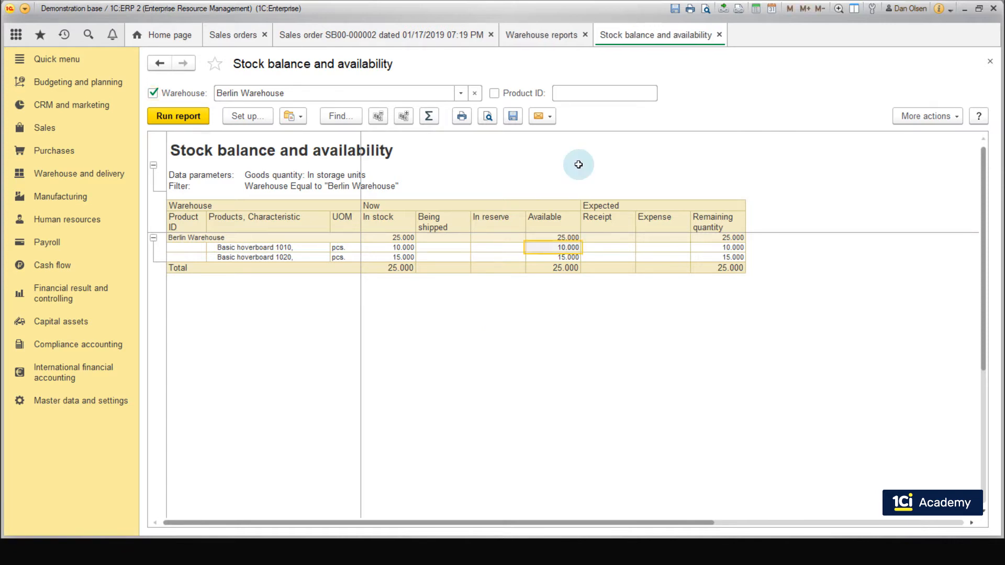
Step: Post the sales order and rerun the Stock balance and availability report to check its In reserve column
click(350, 29)
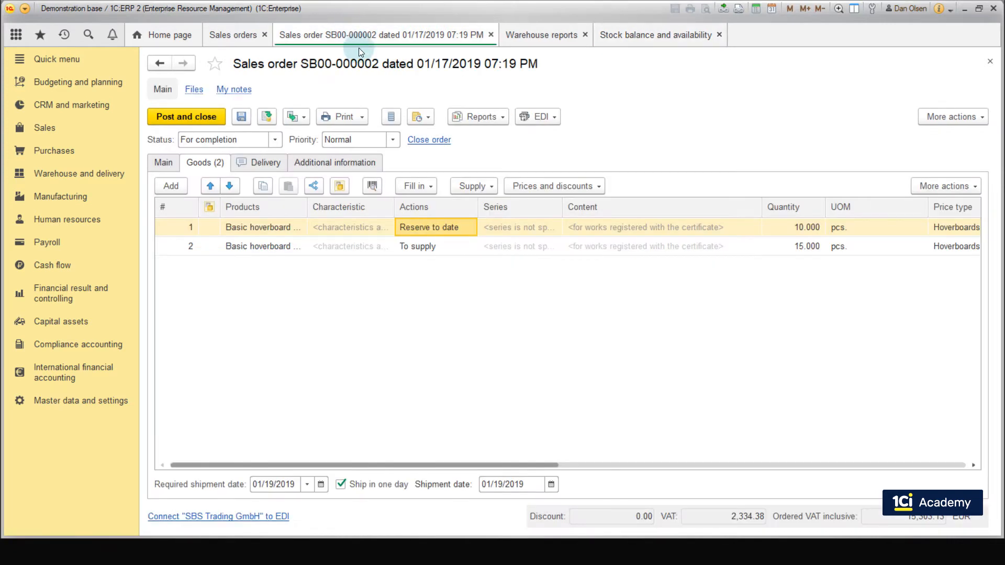
click(265, 118)
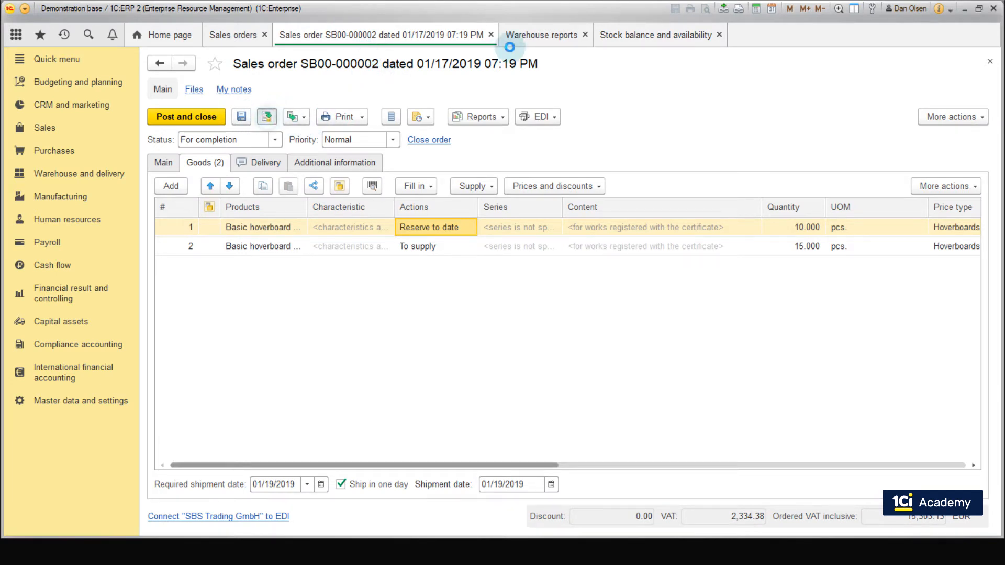
click(632, 46)
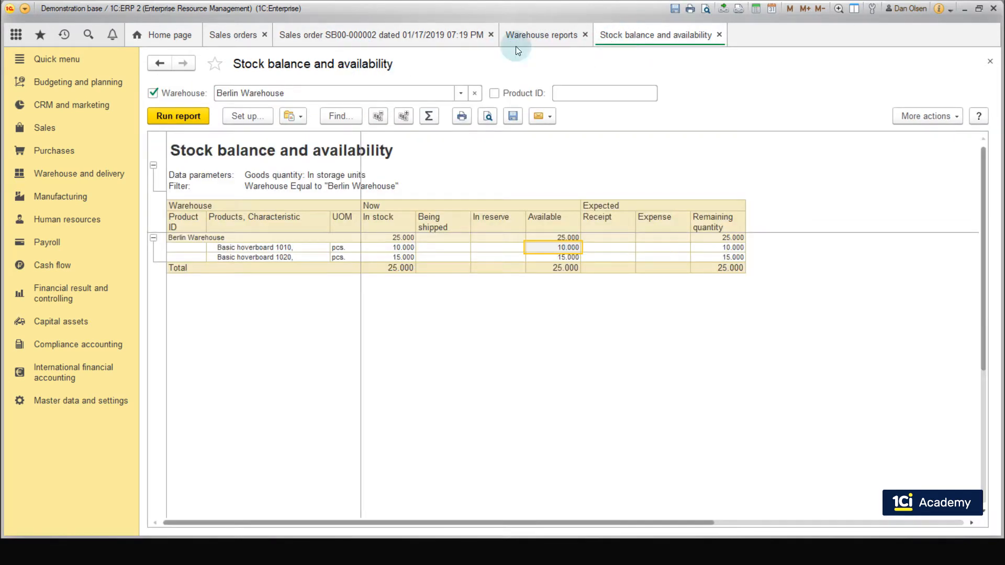
click(193, 120)
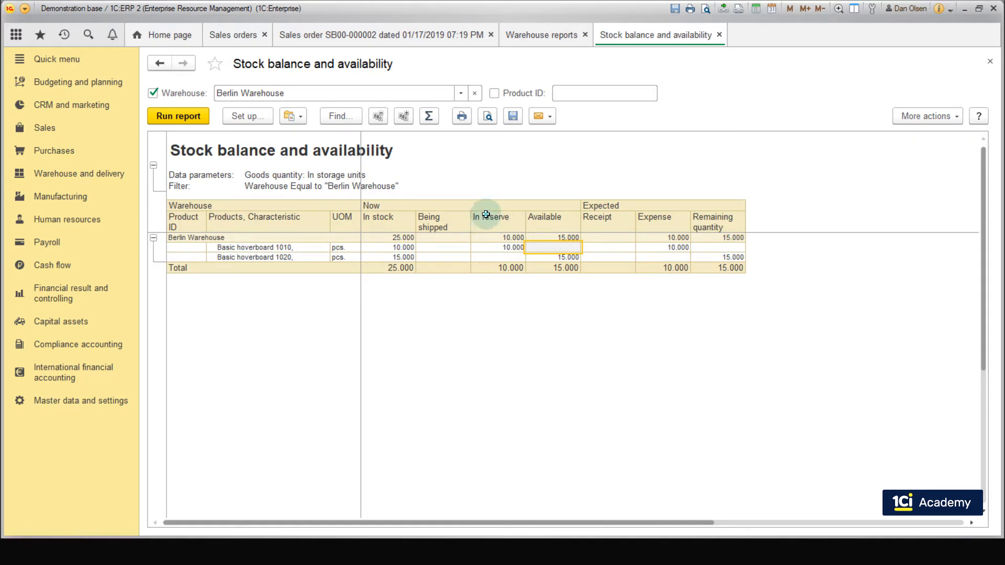
drag(485, 227, 486, 264)
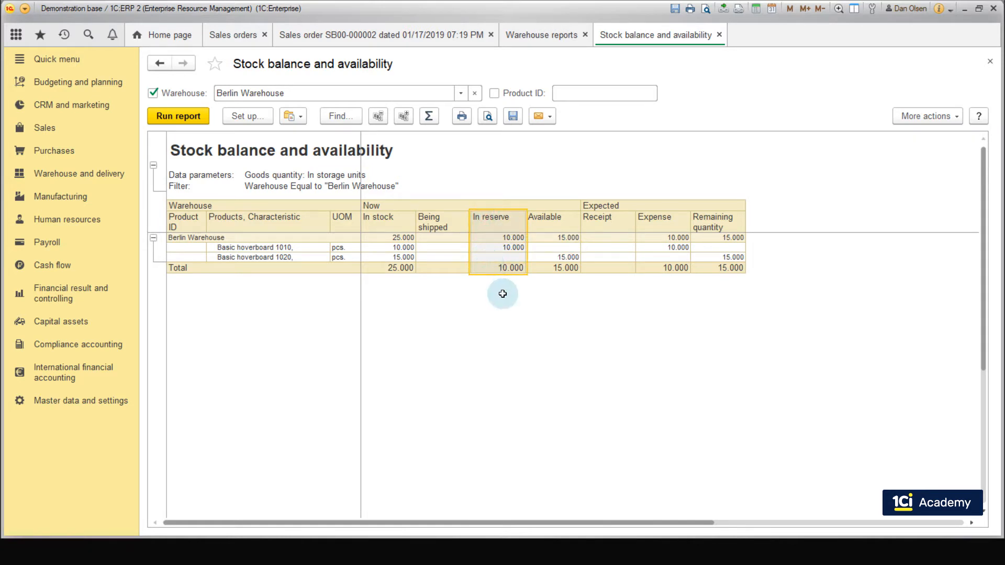
Step: Break down the reserved quantity of Basic hoverboard 1010 with the Goods receipt and shipment report and check which sales order reserves it
click(517, 247)
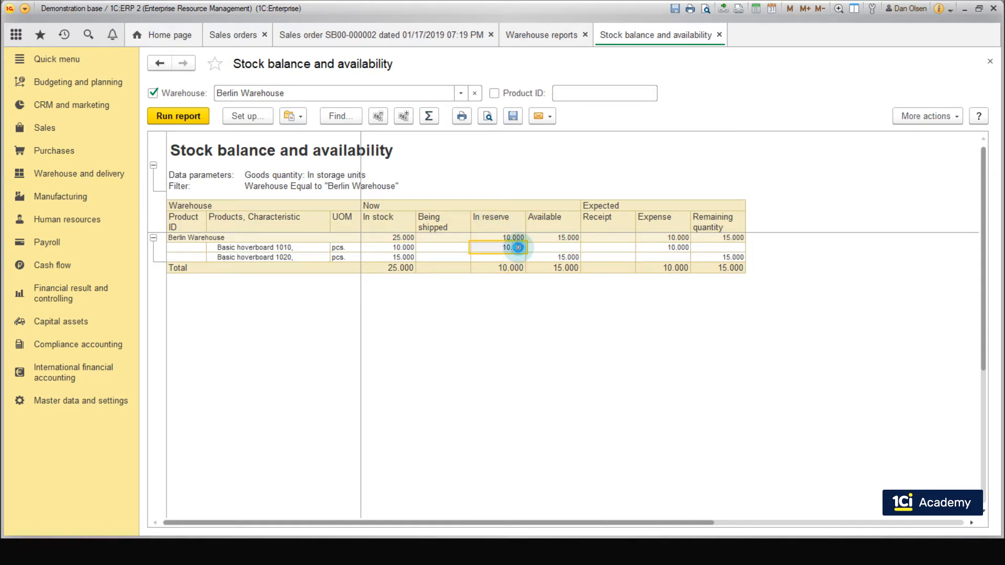
right_click(518, 247)
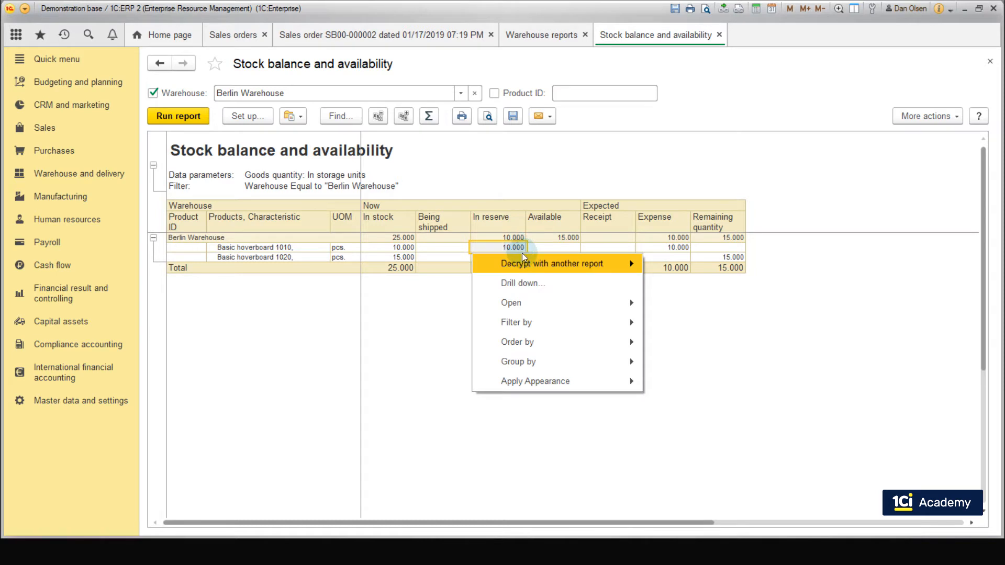
click(533, 266)
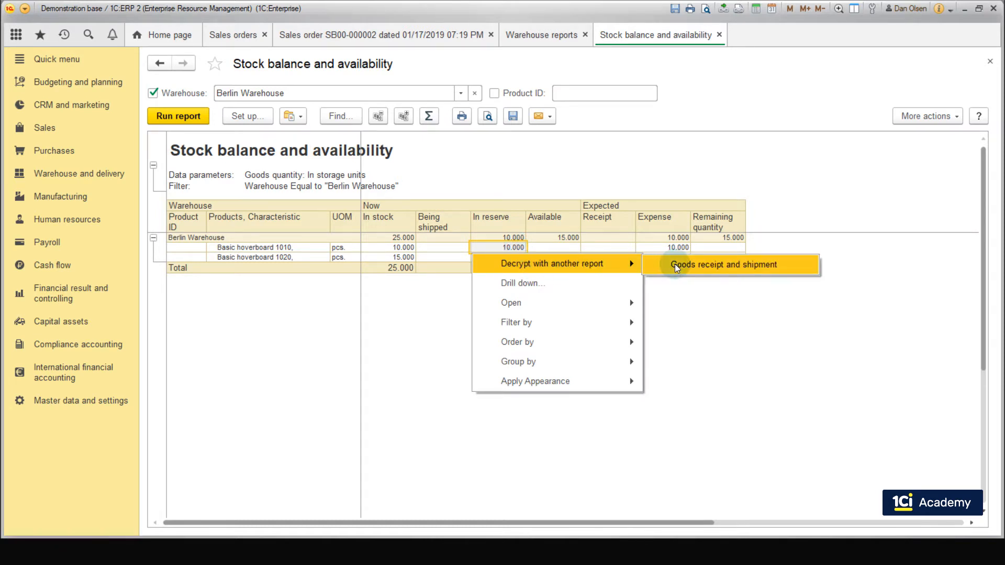
click(674, 266)
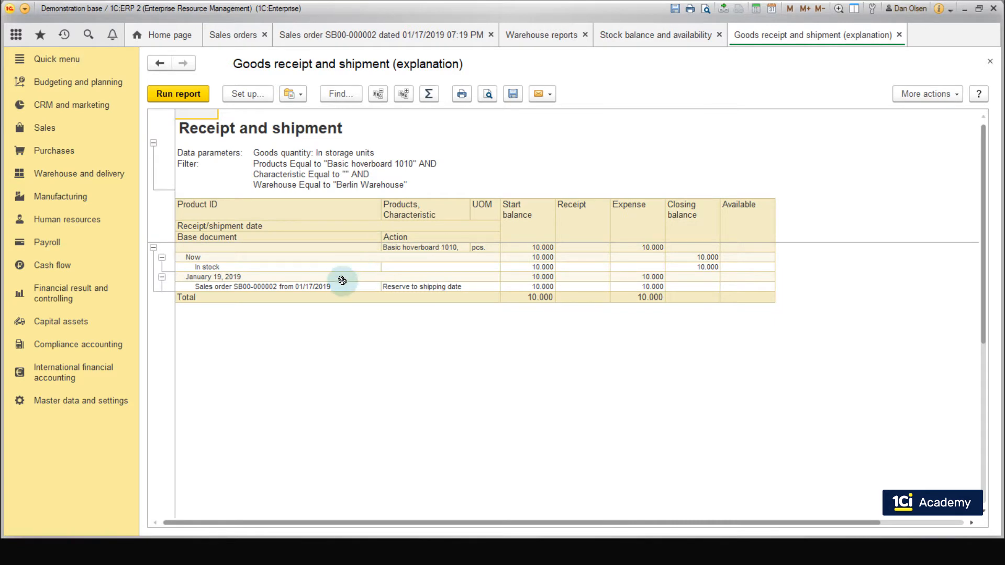
click(337, 288)
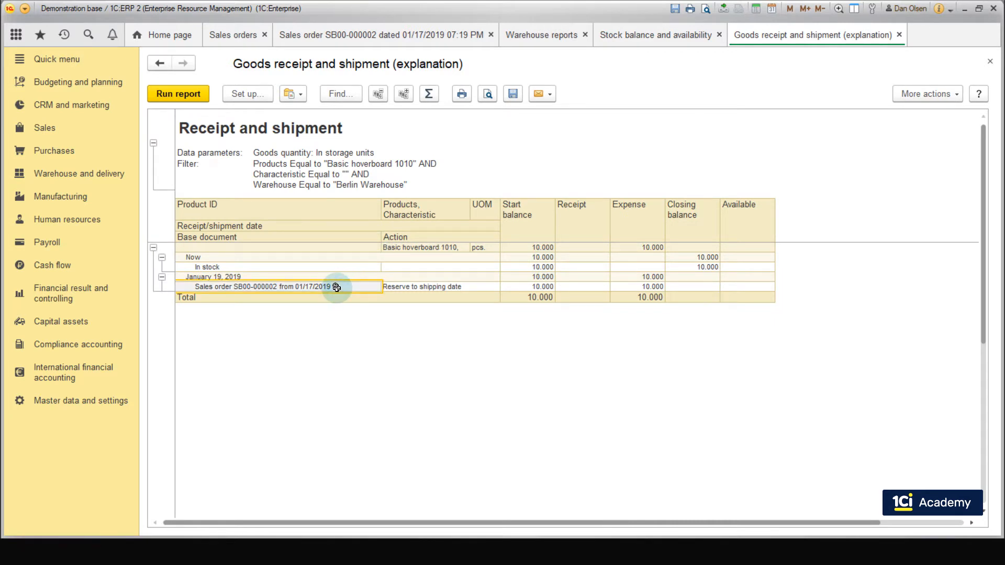
Step: Fill in availability for both goods lines of the sales order with the Ship (on pegging basis if needed) option and post the order
click(352, 35)
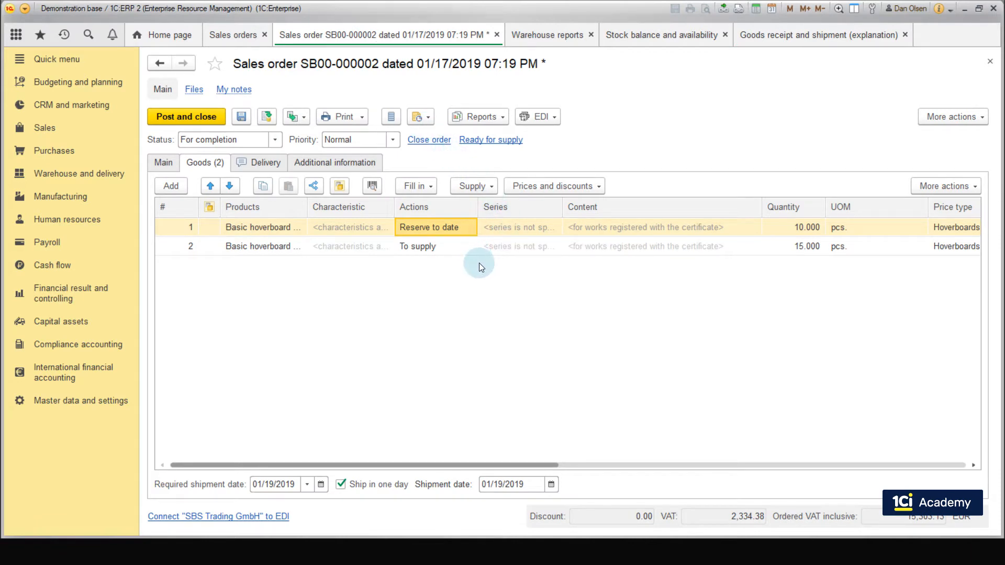
click(433, 248)
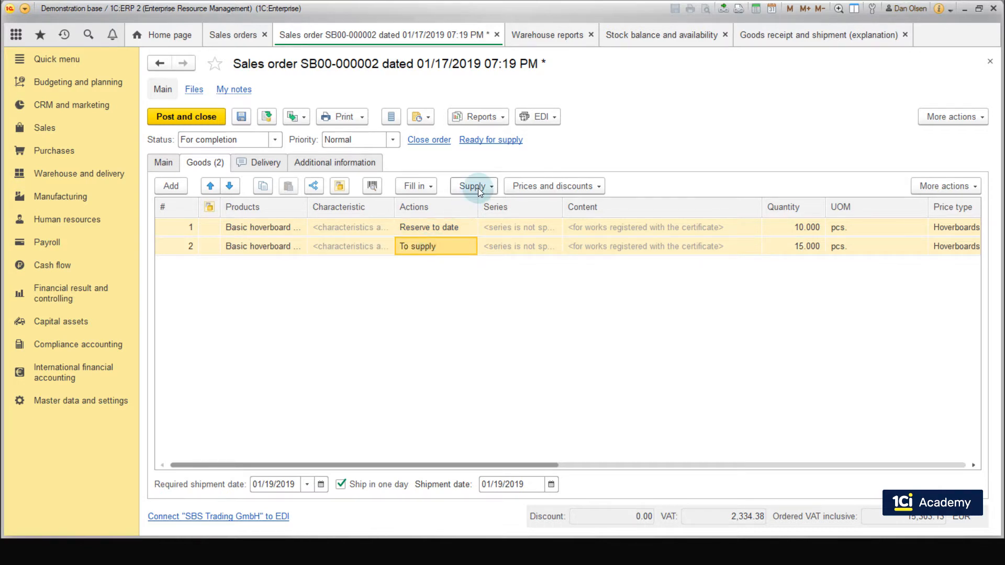
click(478, 187)
click(487, 208)
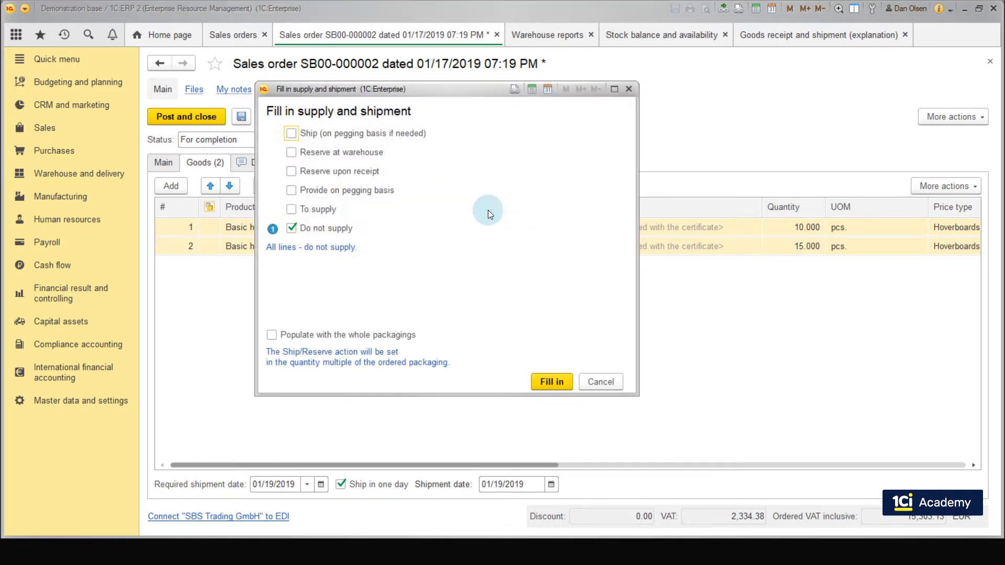
click(292, 134)
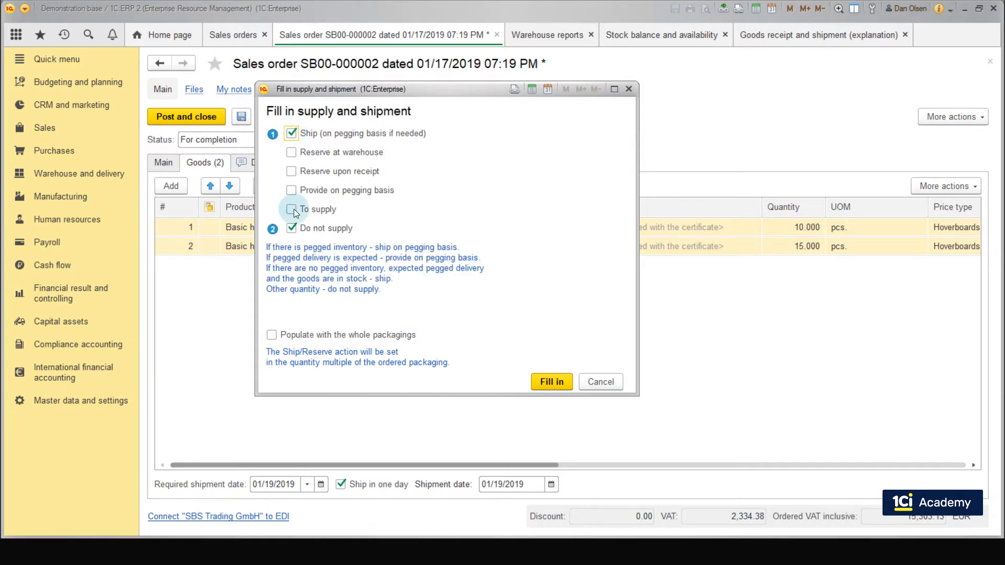
click(537, 381)
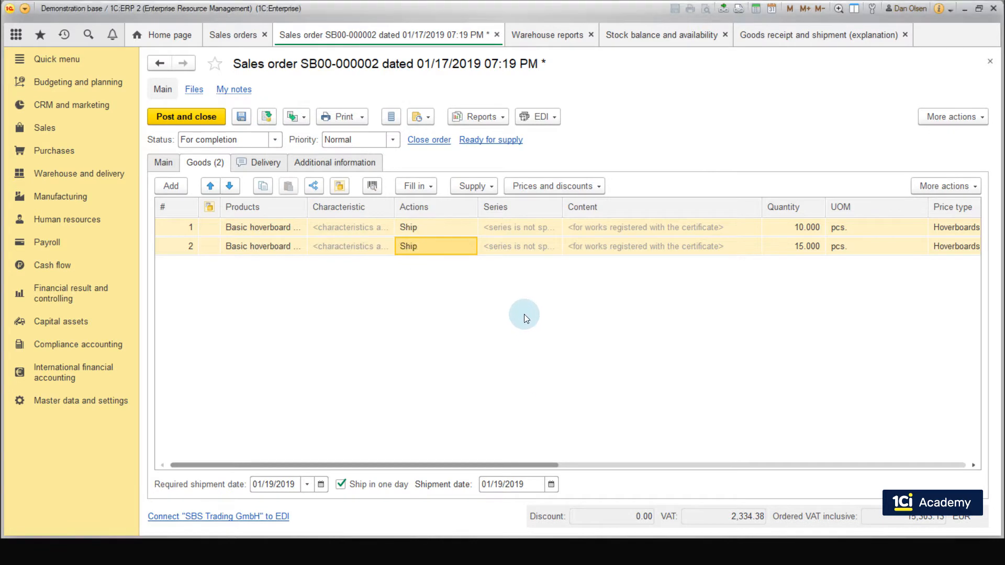
click(270, 116)
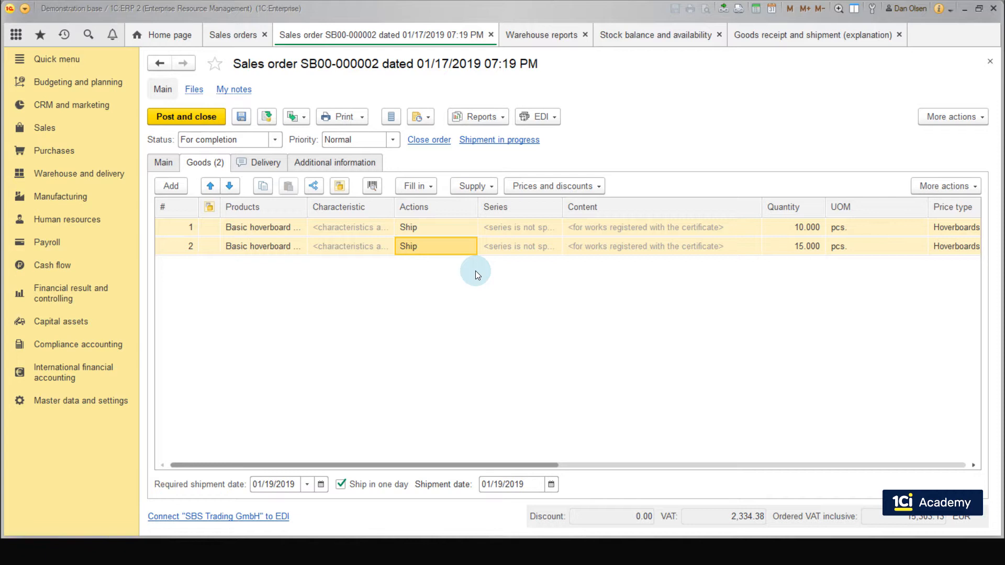
Step: Create a Sales of goods and services document from the sales order and try to post and close it
click(305, 119)
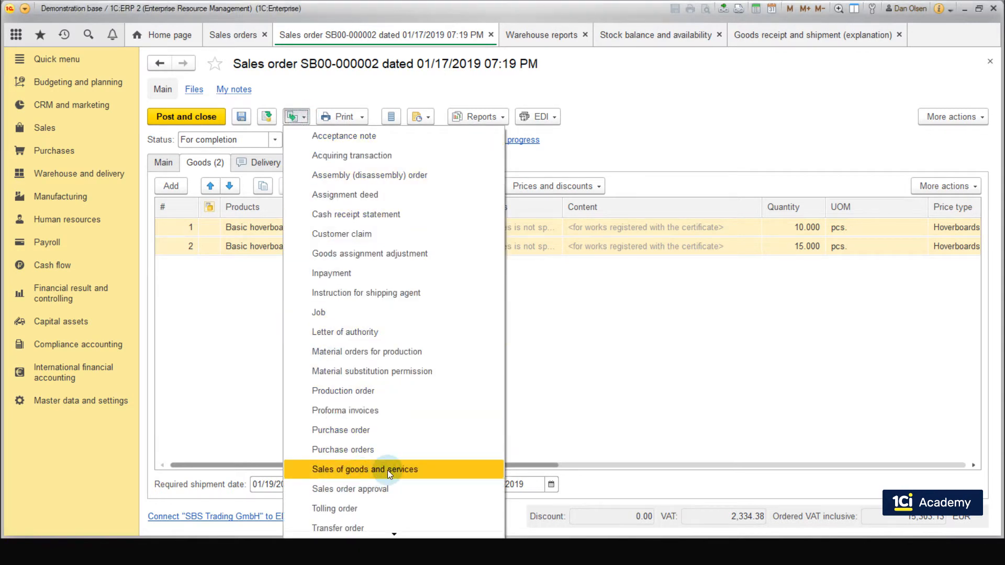
click(387, 470)
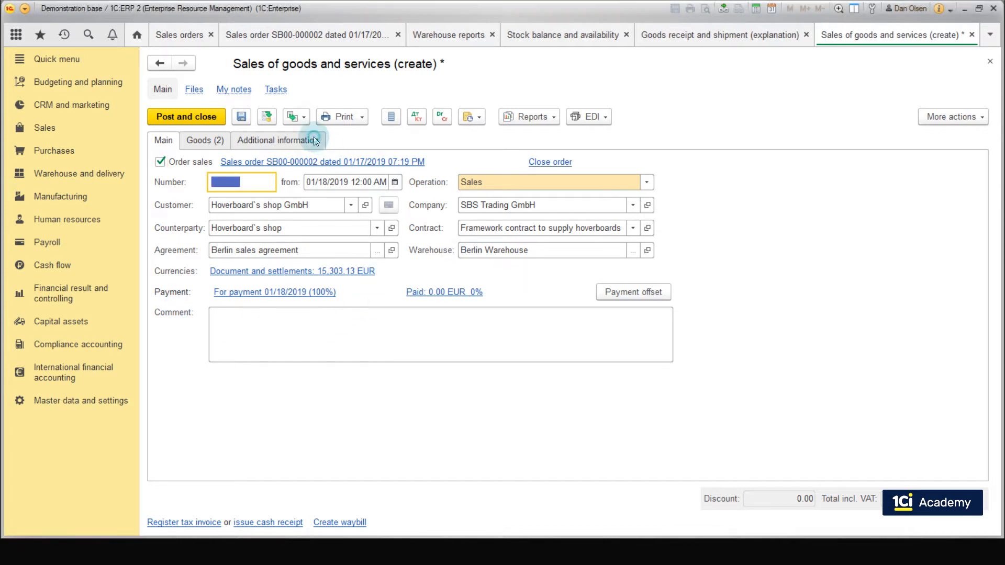
click(315, 141)
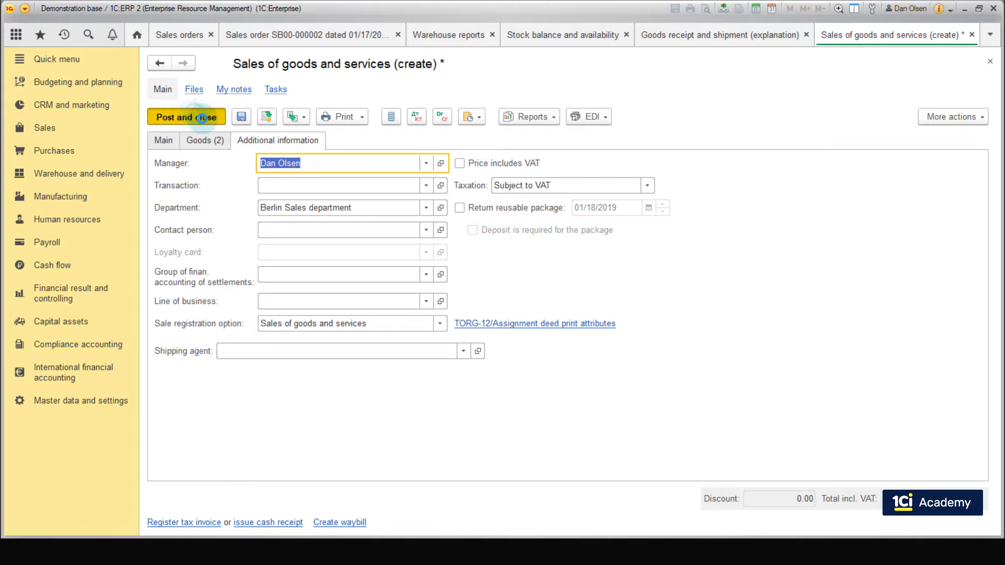
click(289, 186)
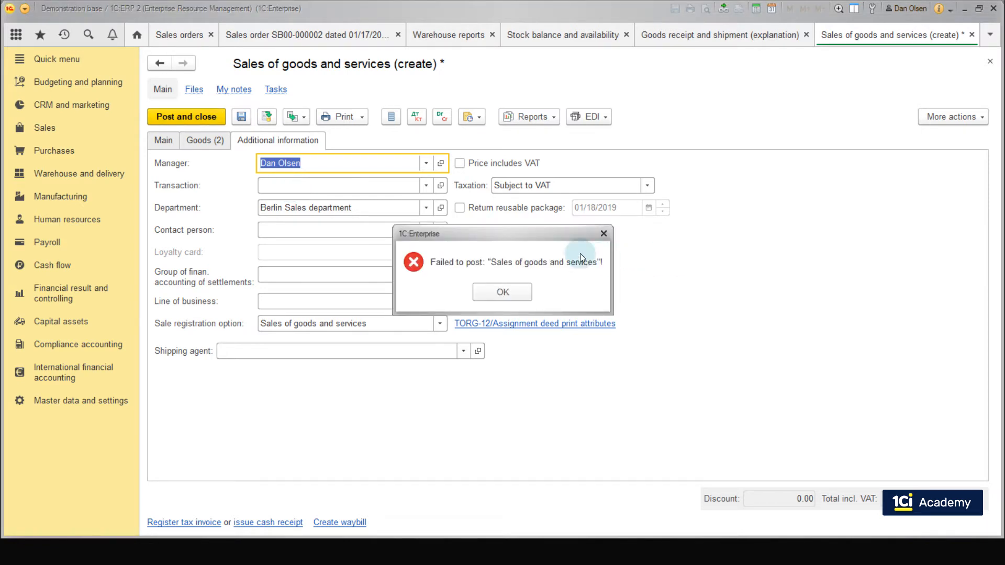
click(502, 290)
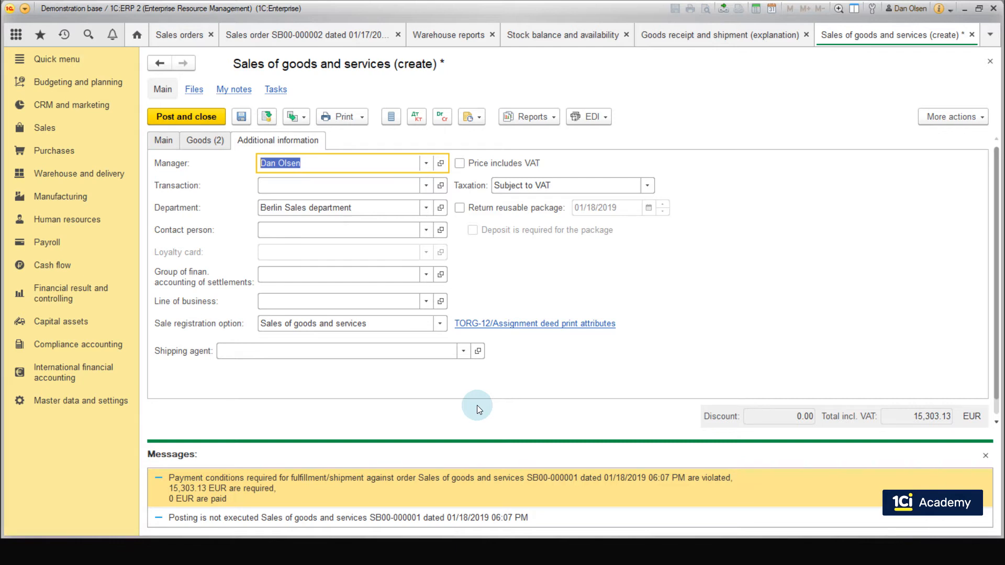
Step: Start a new payment schedule in the CRM and marketing master data with the description SBS Credit 100%
click(110, 112)
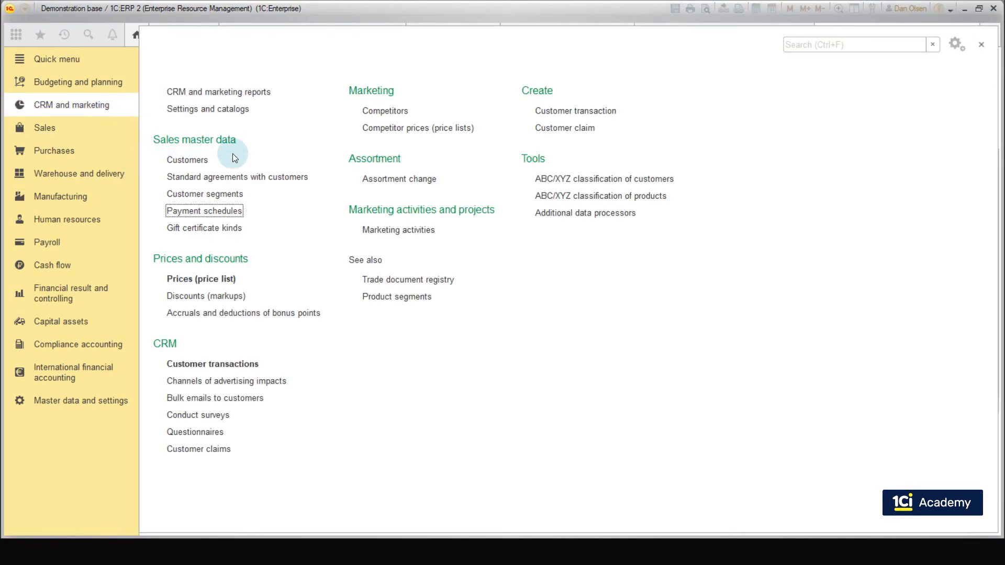
click(227, 210)
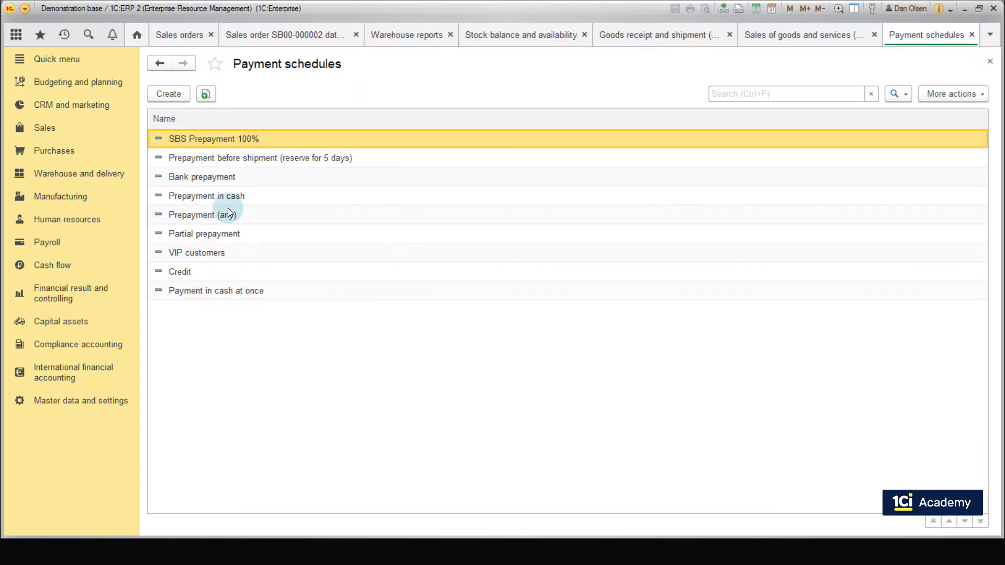
click(167, 96)
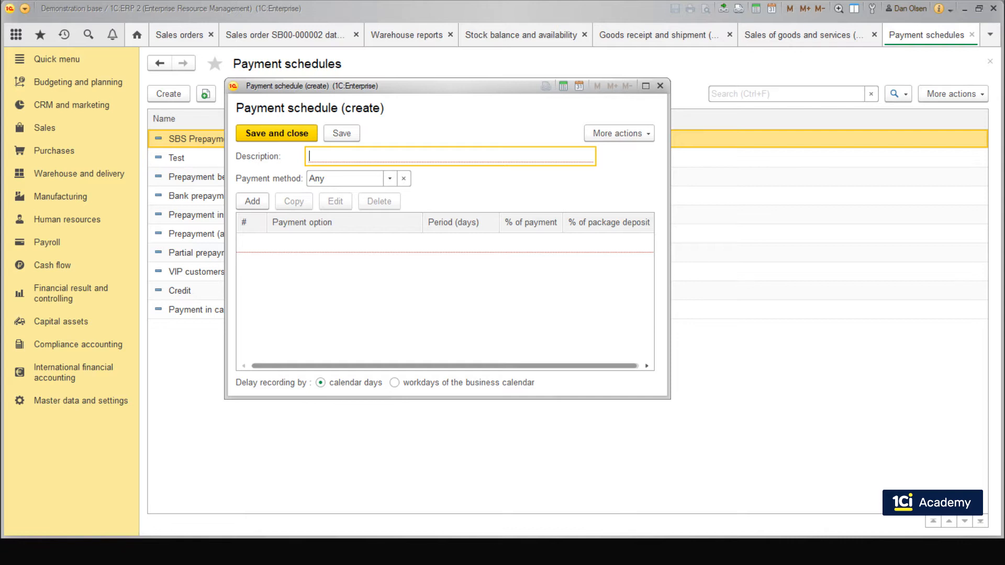
click(456, 186)
click(393, 161)
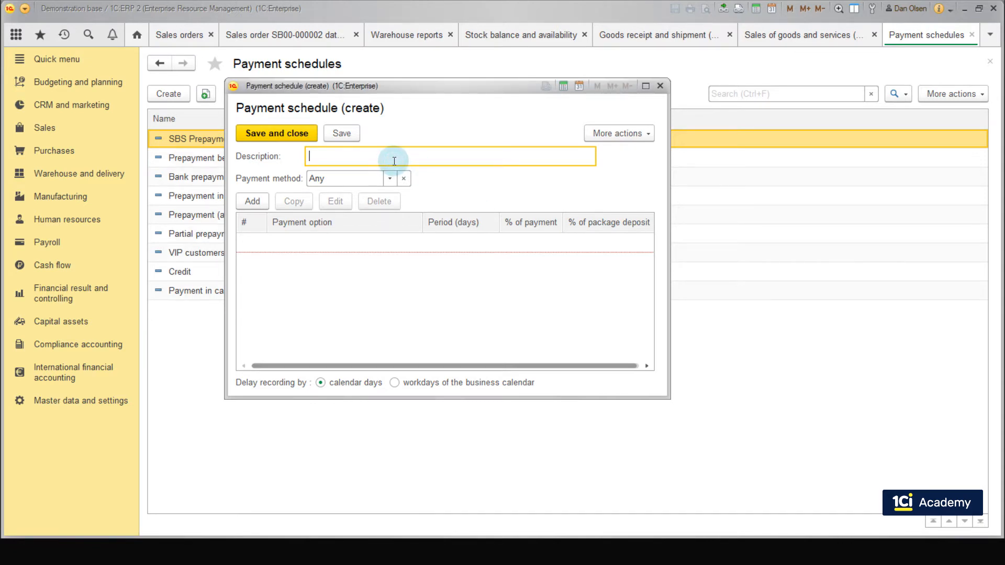
text(SBS Credit 100%)
Step: Add a Credit (after shipment) line with 100% of payment to the schedule and save it
click(260, 200)
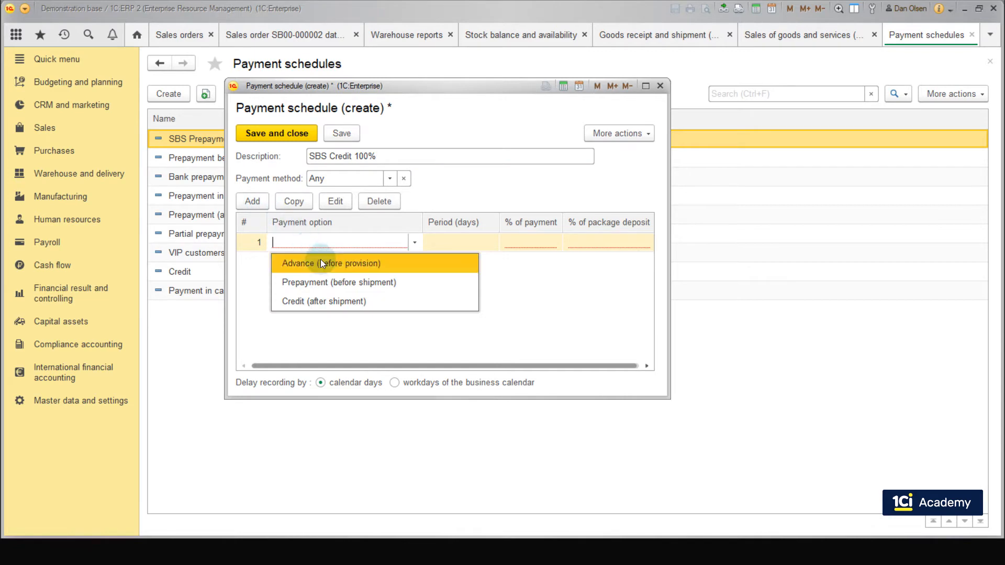
click(343, 296)
click(516, 244)
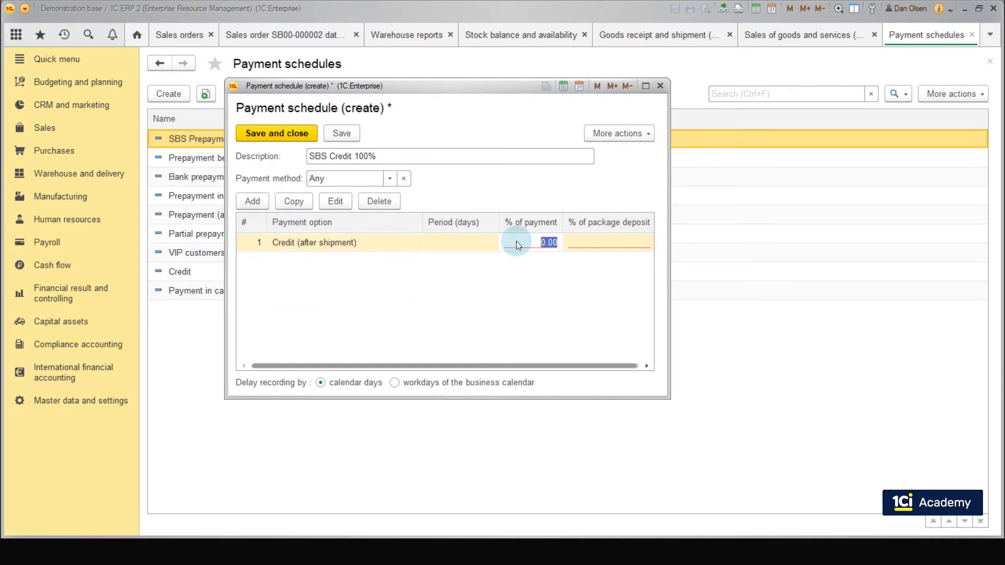
text(100)
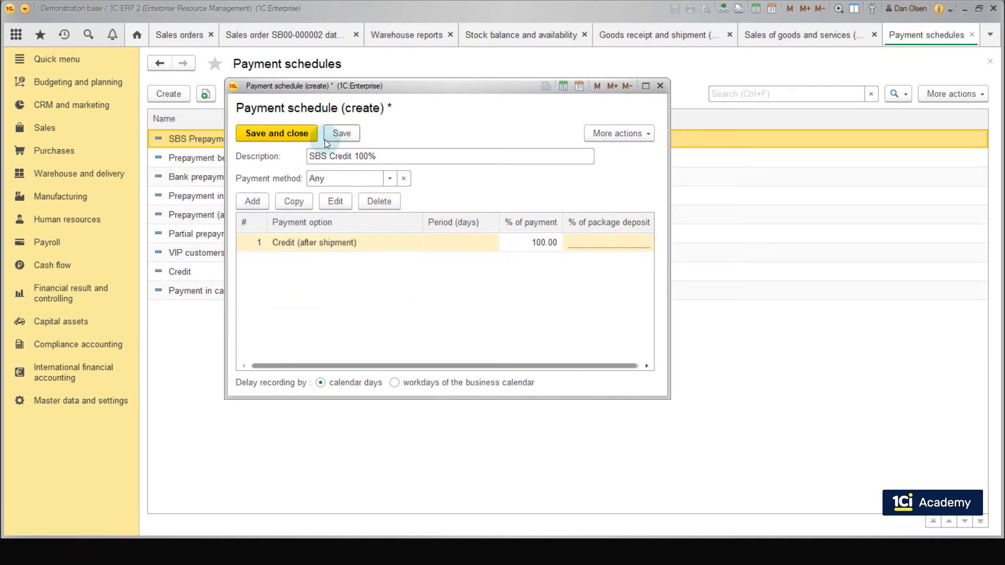
click(311, 135)
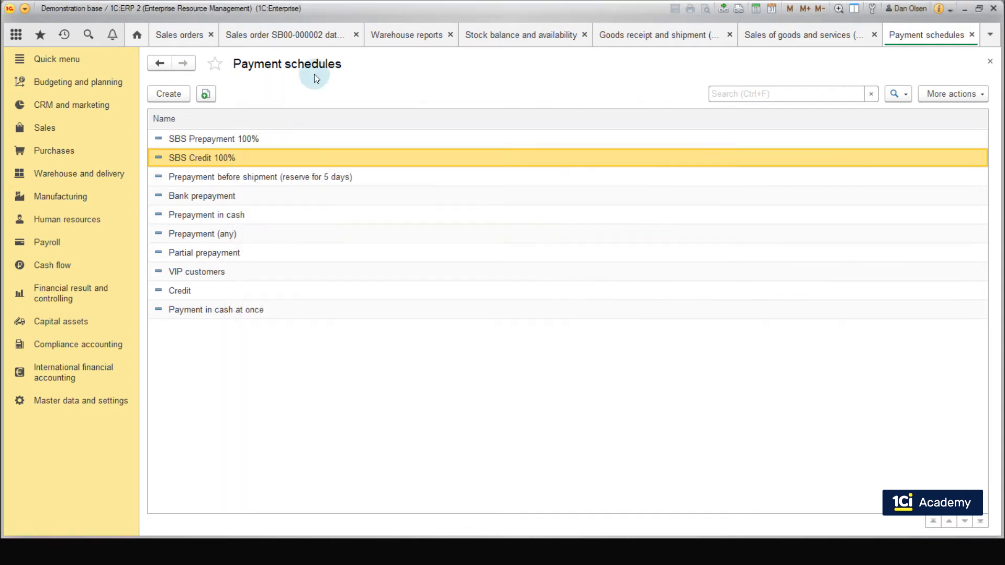
Step: Set the payment schedule of the sales order's Berlin sales agreement to SBS Credit 100% and save the agreement
click(290, 33)
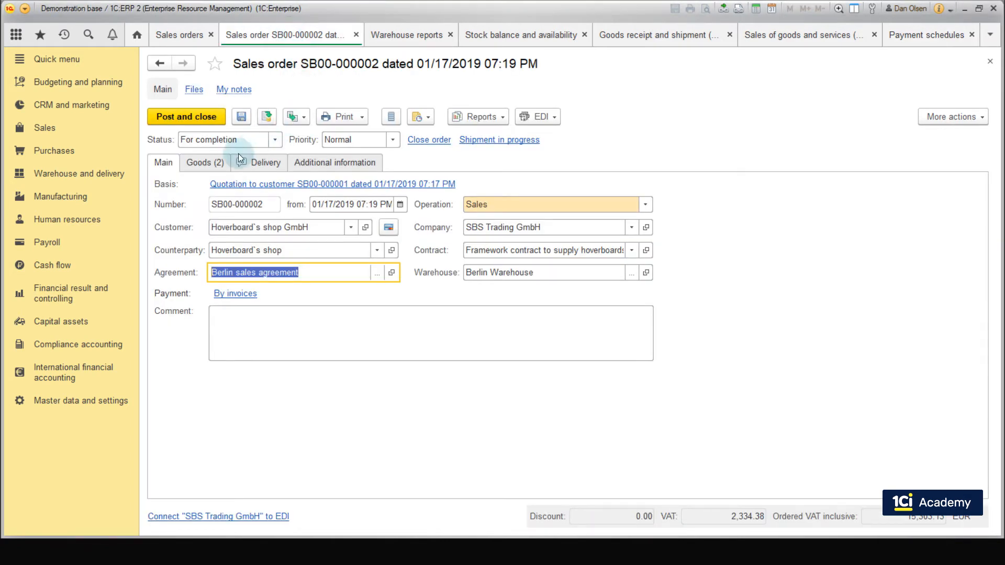
click(391, 274)
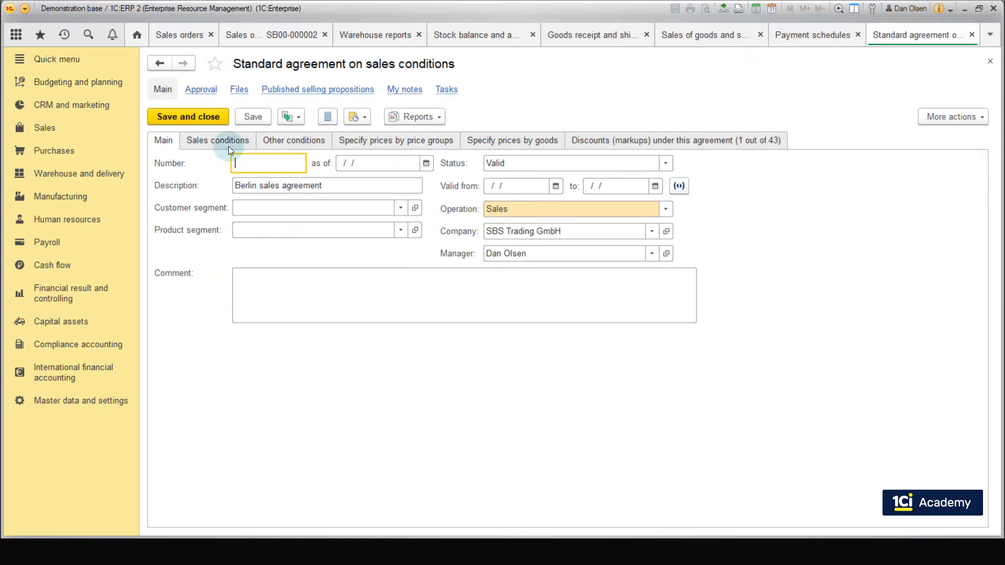
click(229, 141)
click(377, 276)
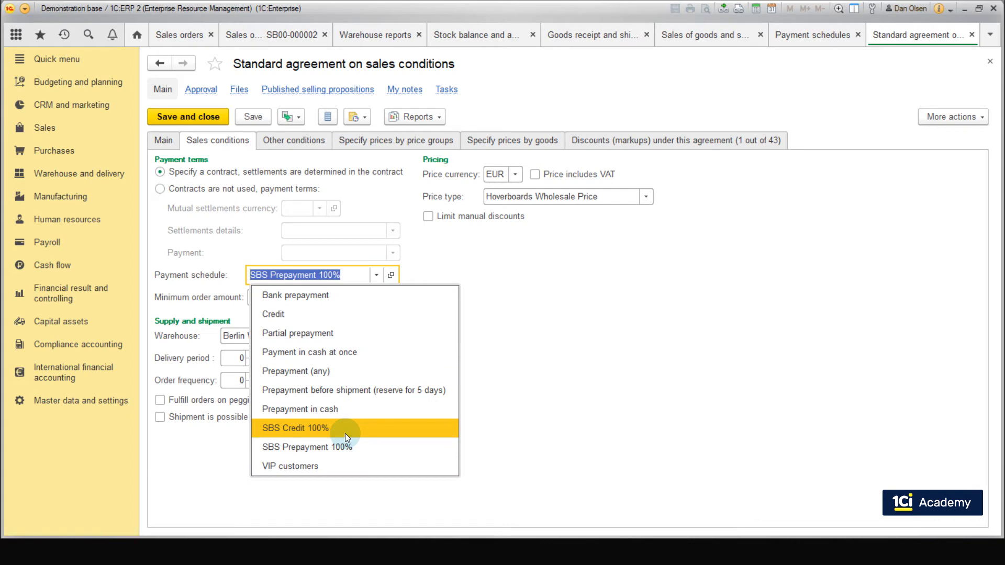
click(345, 434)
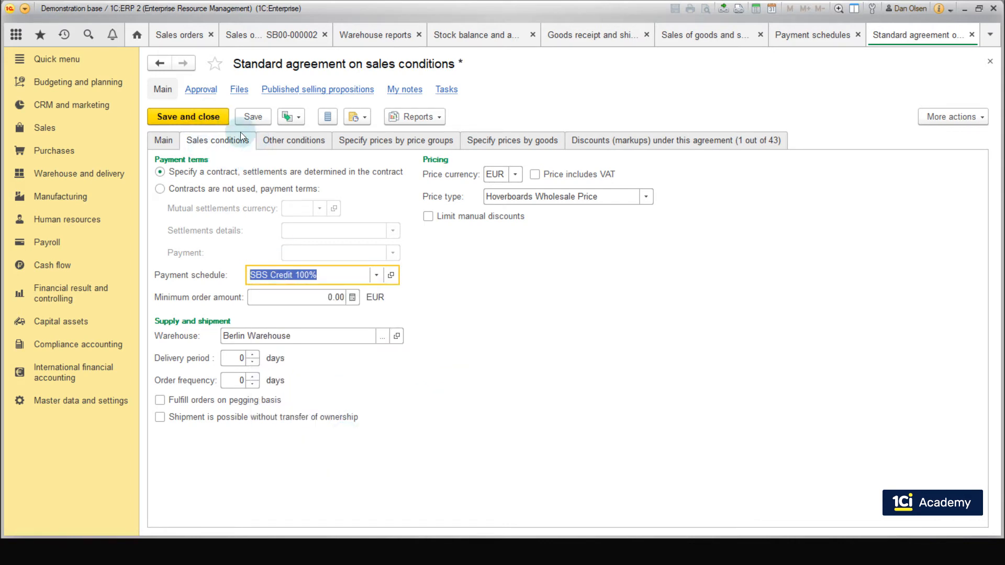
click(199, 120)
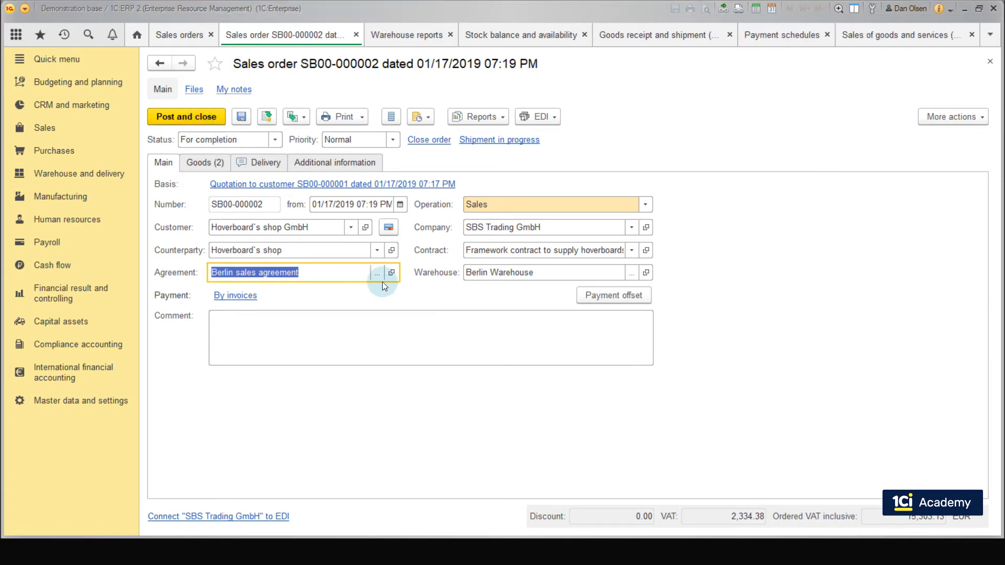
Step: Reselect Berlin sales agreement as the agreement of the sales order and post the order
click(375, 271)
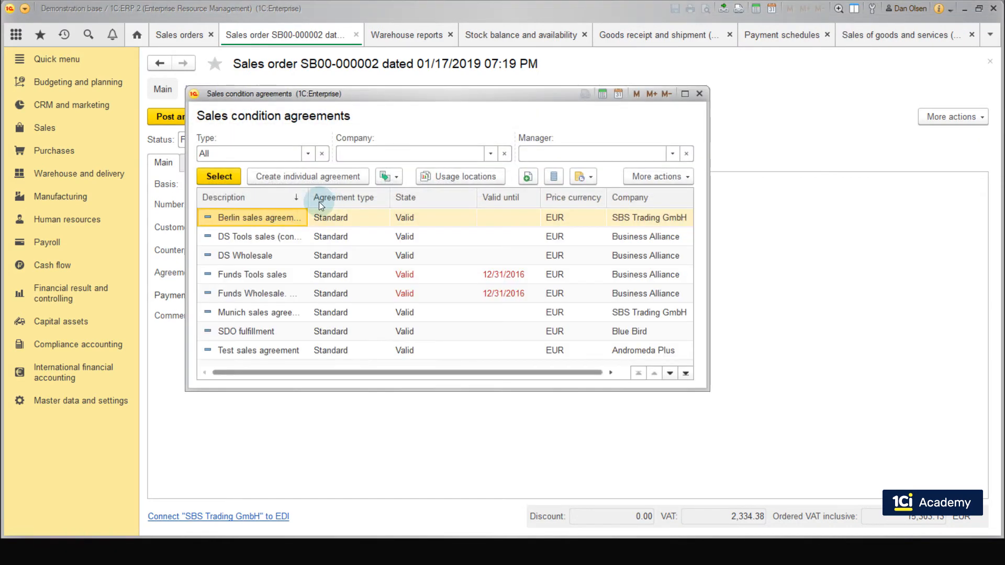
click(232, 182)
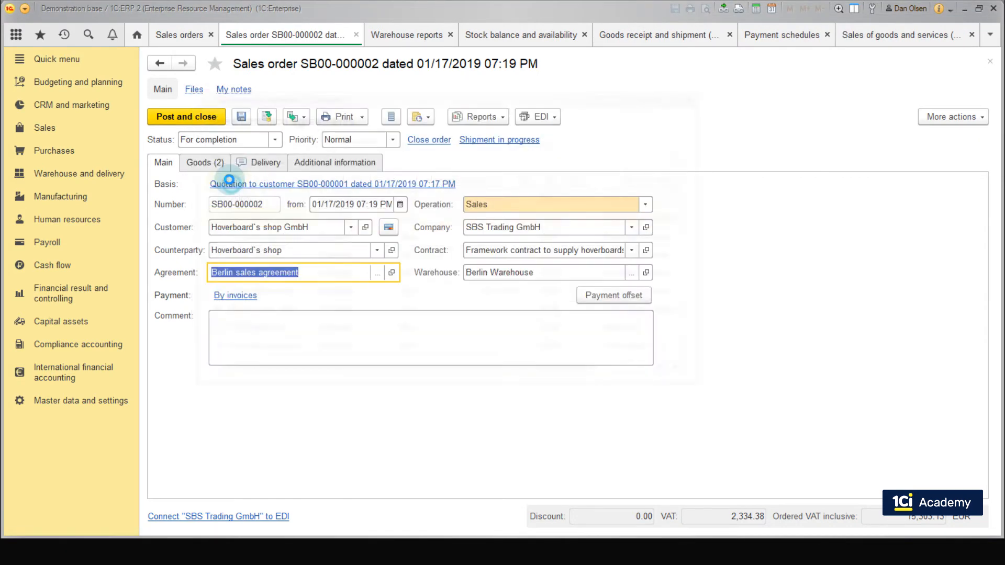
click(265, 117)
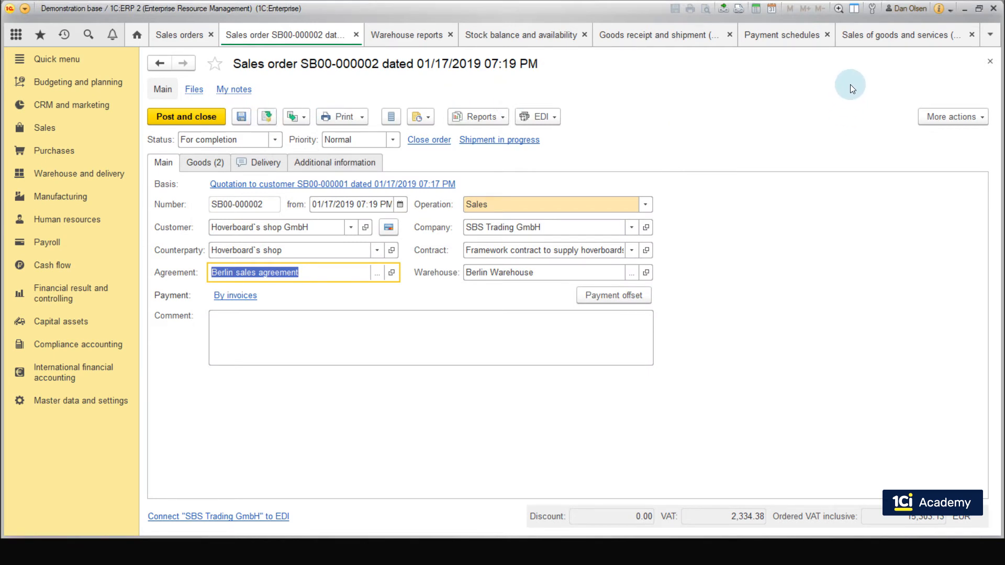
Step: Return to the unposted Sales of goods and services document and post it
click(868, 33)
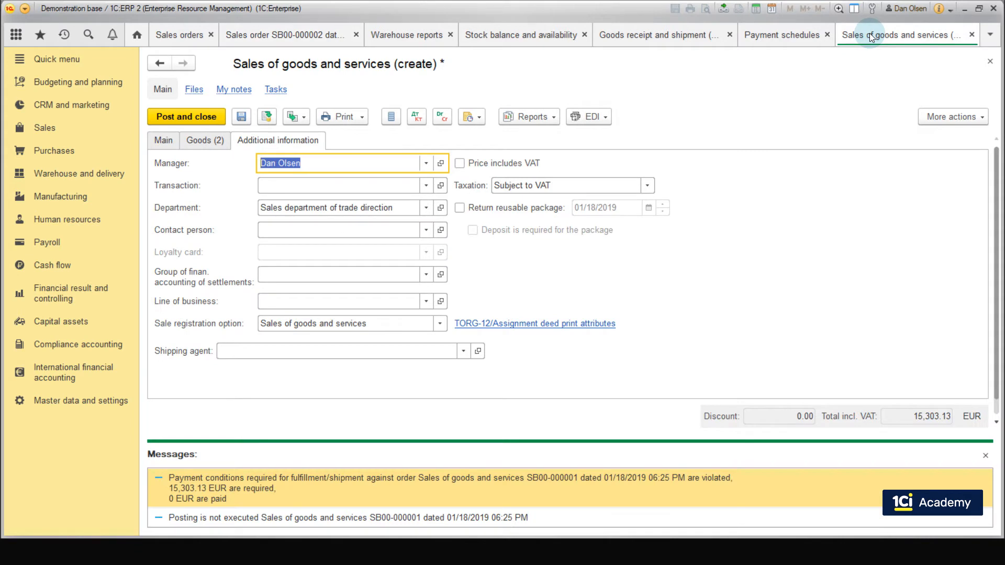
click(266, 117)
click(427, 293)
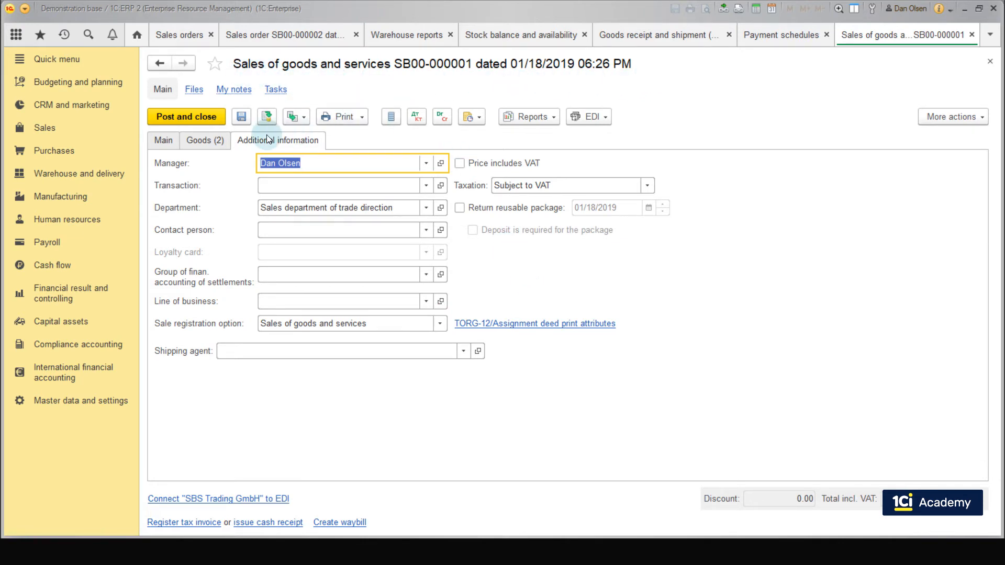
Step: Run the Goods in warehouses list report for Berlin Warehouse and check the closing balance of the goods
click(108, 179)
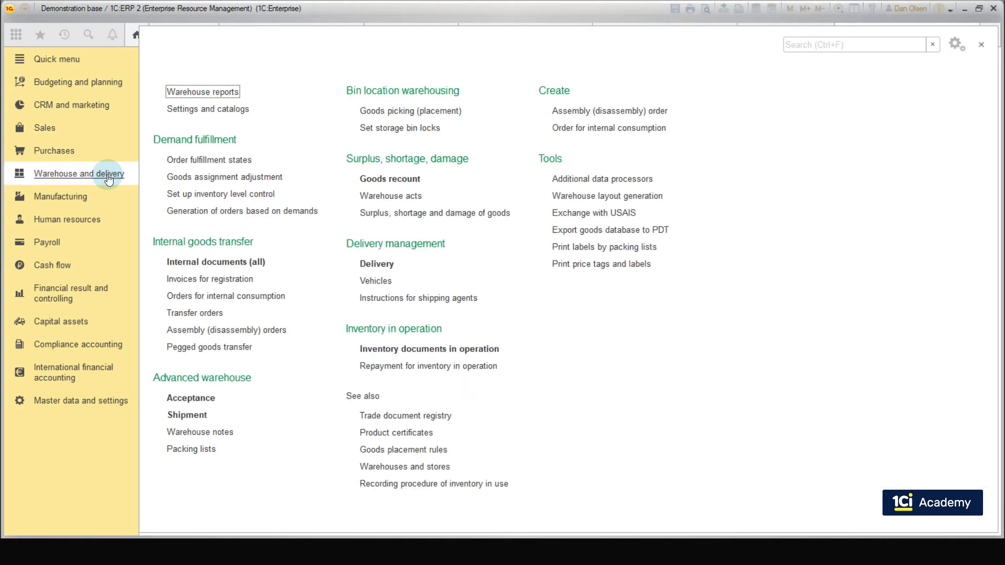
click(203, 91)
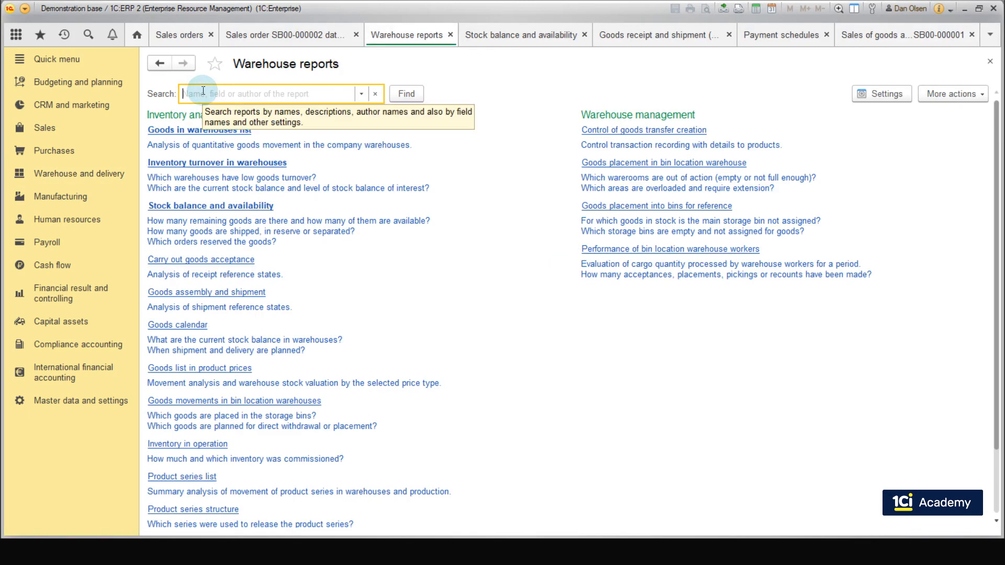
click(197, 130)
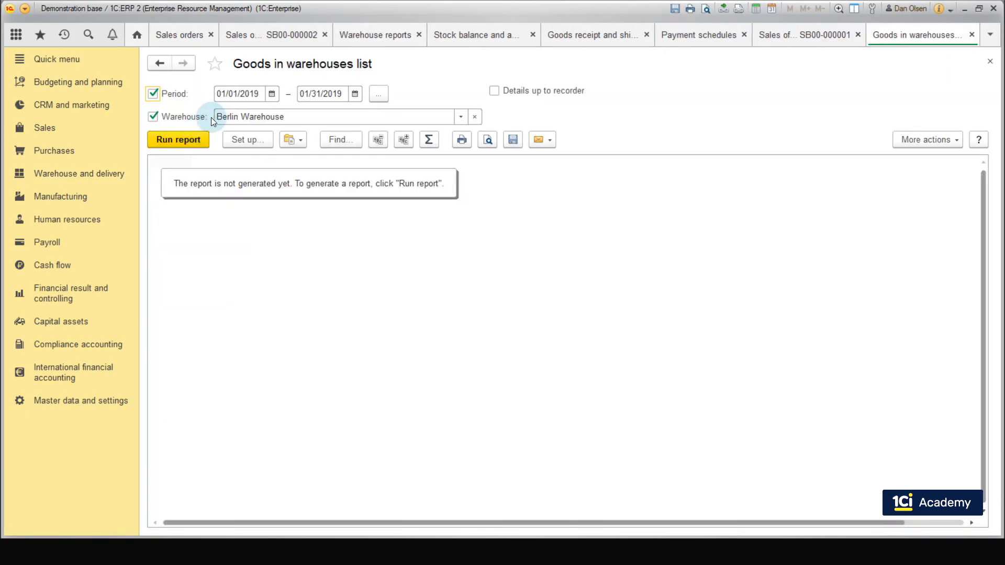
click(180, 140)
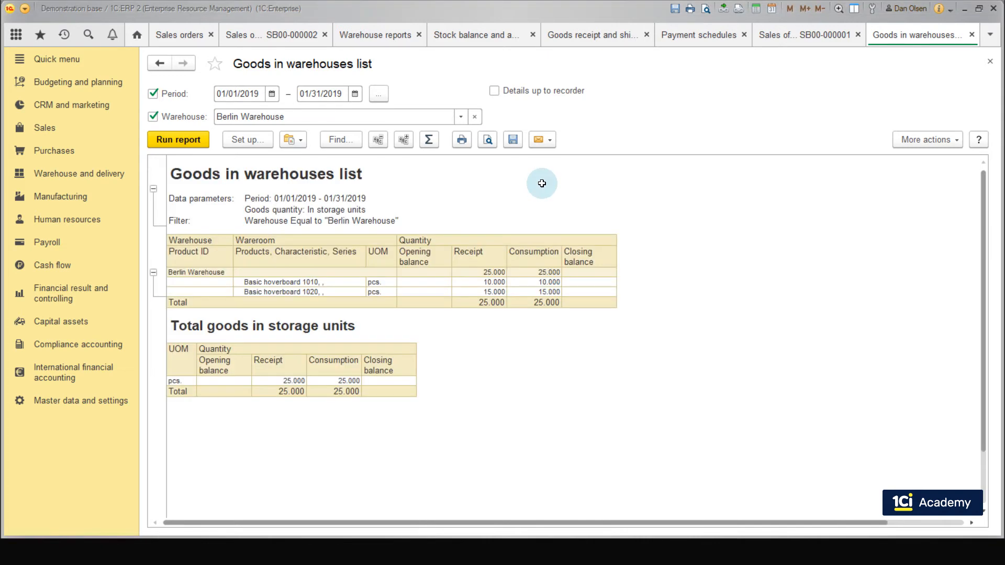
drag(610, 262, 600, 301)
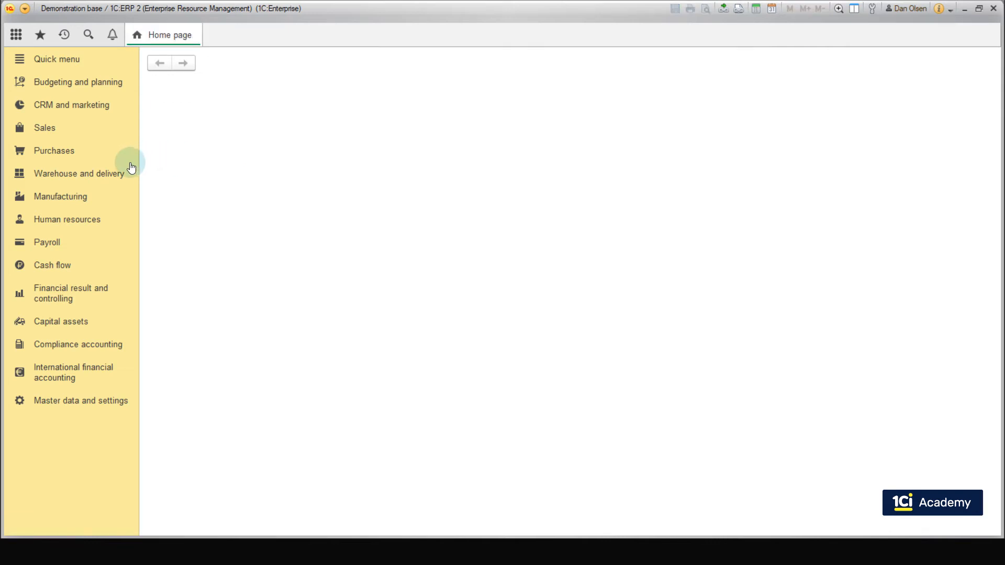
Step: Start a new vehicle type in the warehouse catalogs with a carrying capacity of 0.550 t and a capacity of 10 m3
click(109, 173)
click(202, 109)
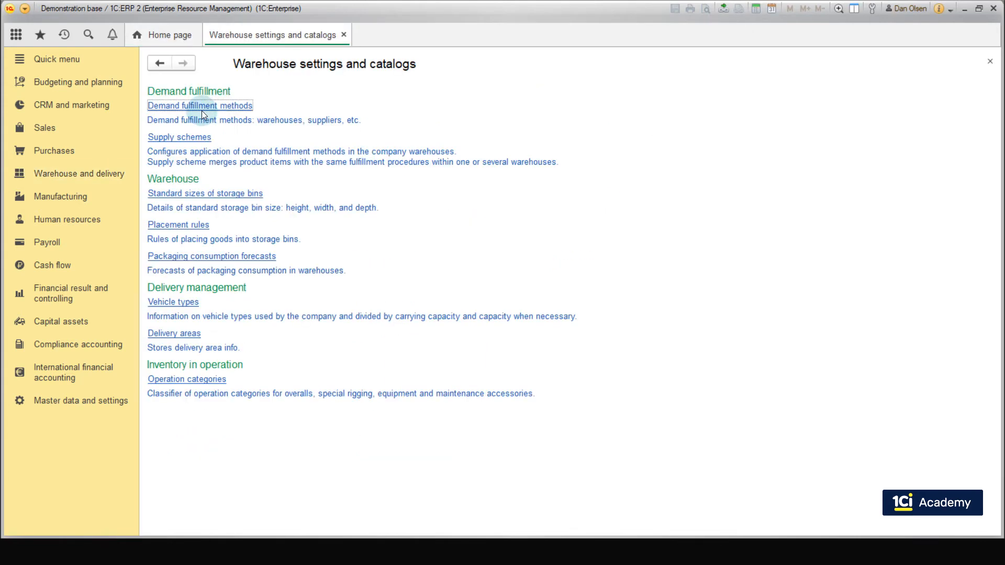
click(191, 304)
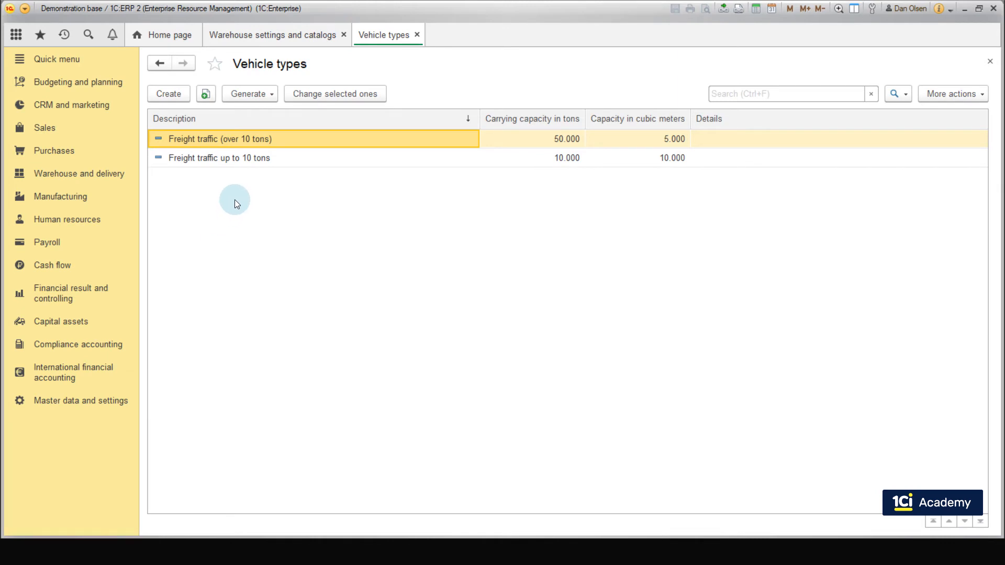
click(178, 92)
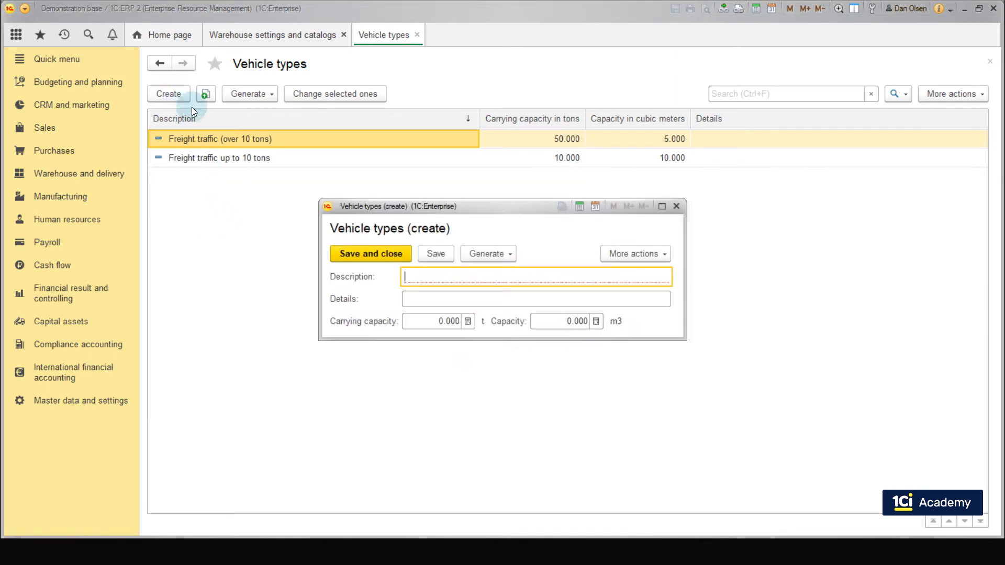
click(447, 321)
click(447, 322)
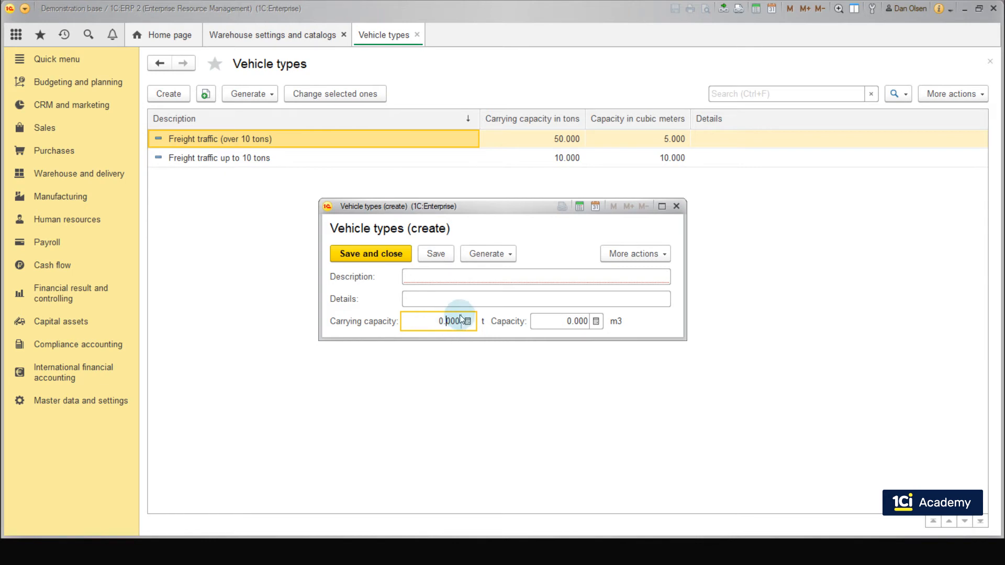
text(55)
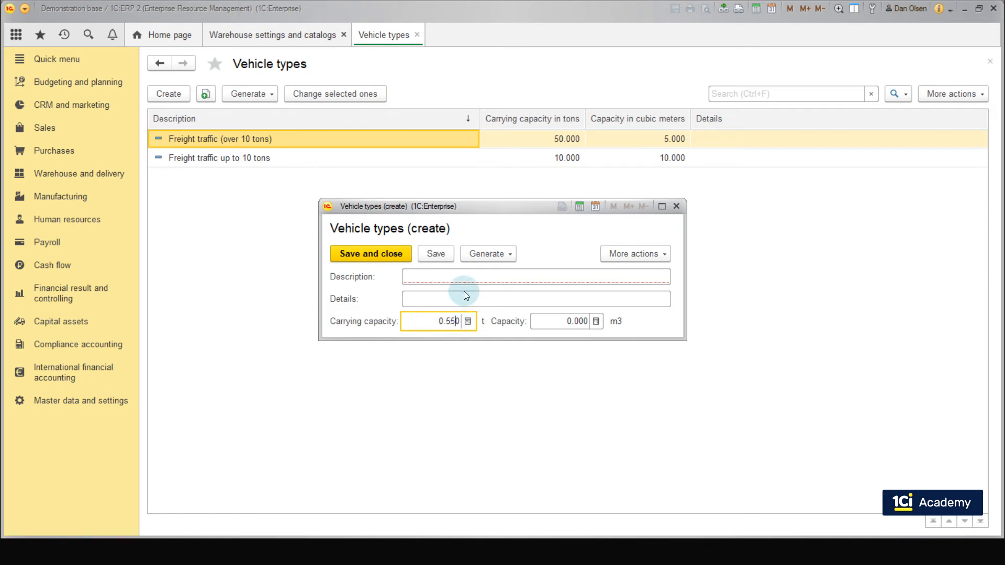
click(557, 317)
text(10)
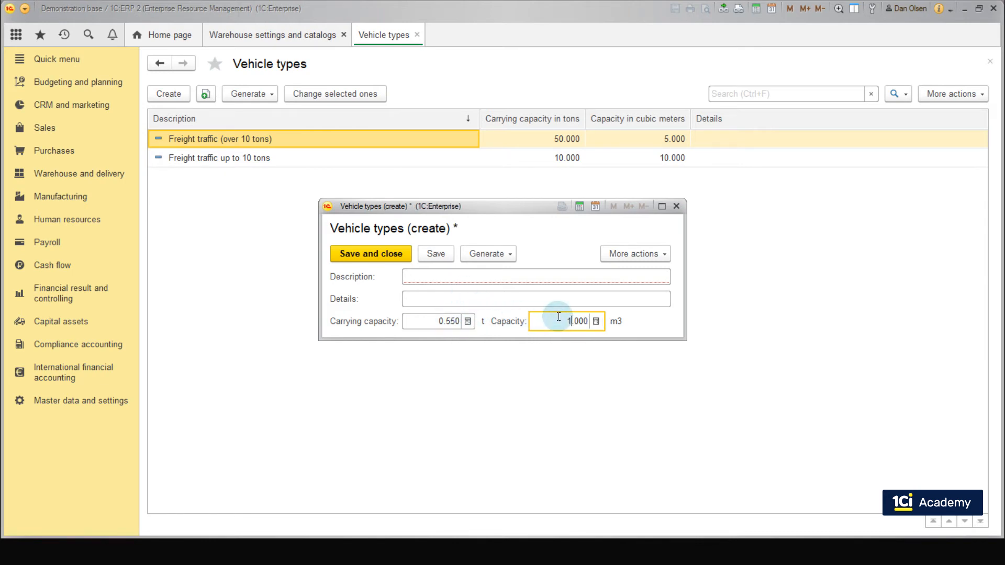
Step: Describe the new vehicle type as SBS vehicles and save it
click(518, 276)
text(SBS vehicles)
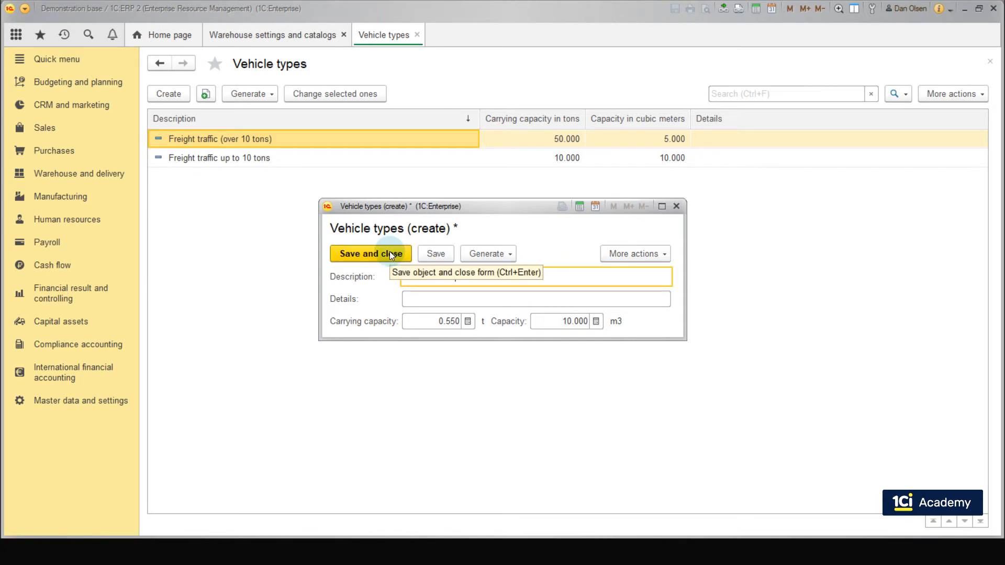
click(366, 257)
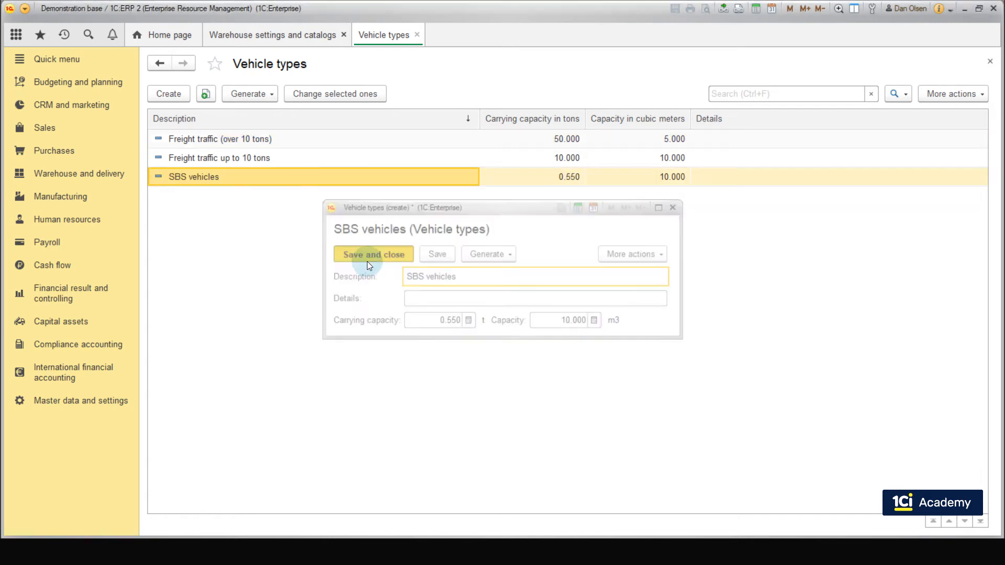
Step: Start a new vehicle in the delivery management Vehicles list and assign it the type SBS vehicles
click(75, 175)
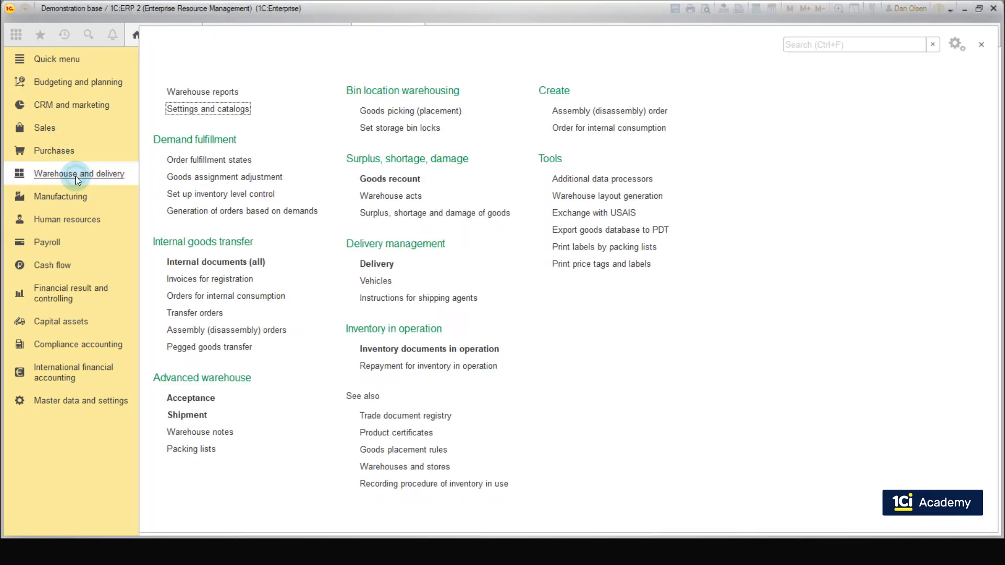
click(376, 281)
click(179, 94)
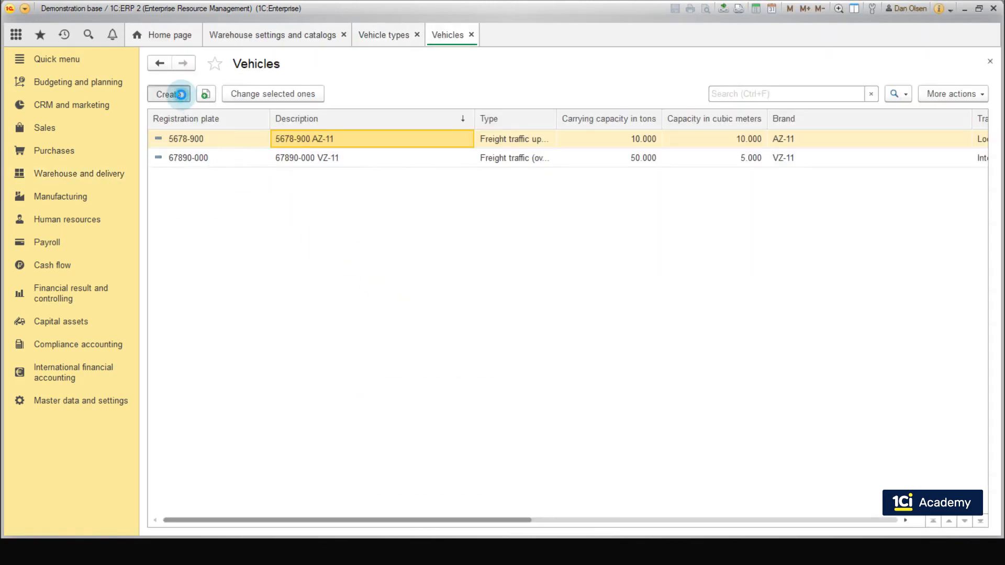
key(Tab)
key(Tab)
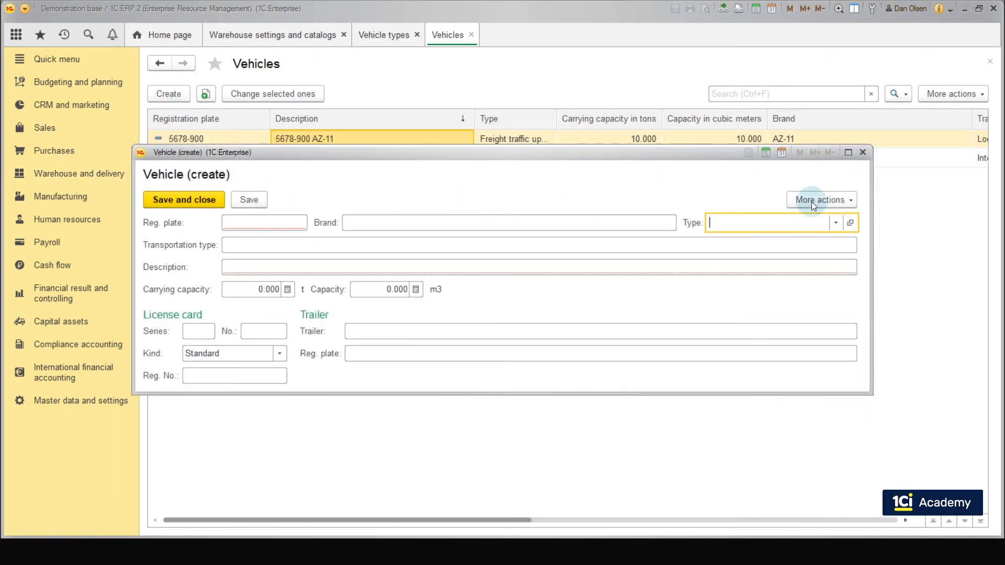
click(835, 223)
click(723, 310)
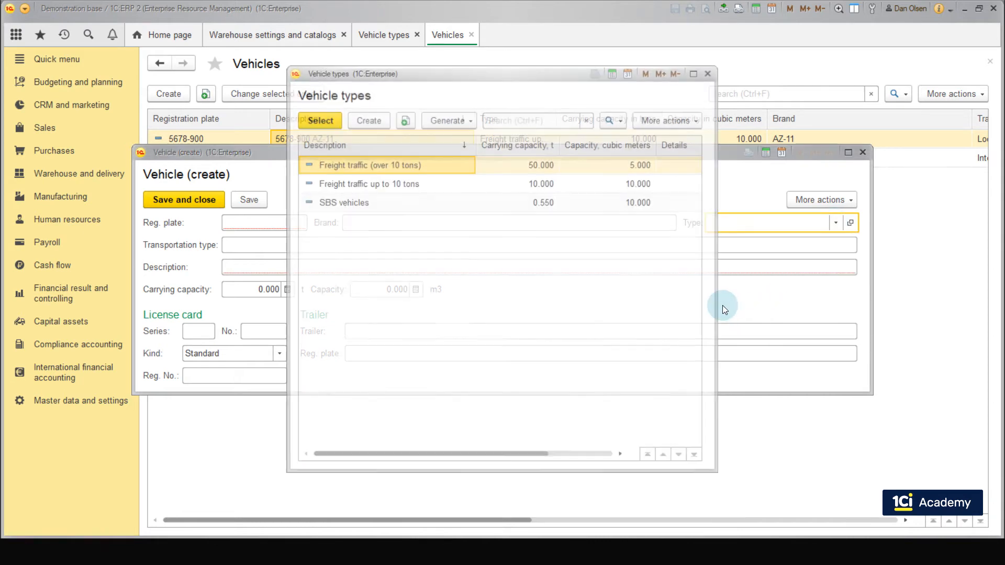
double_click(366, 203)
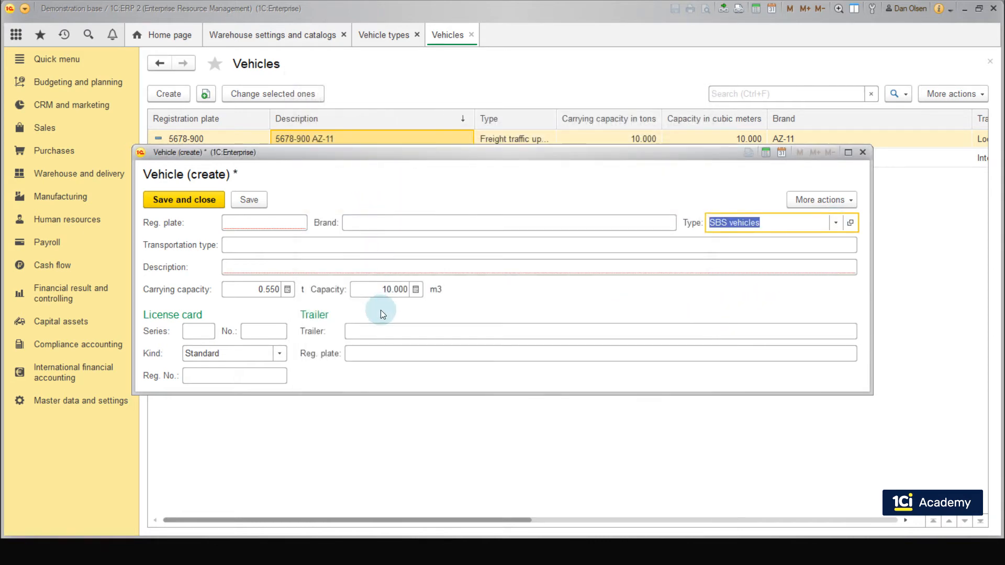
Step: Register the vehicle with plate B-AA100, brand Volkswagen Transporter and a matching description, and save it along with vehicle B-AA200
click(292, 224)
text(B-AA100)
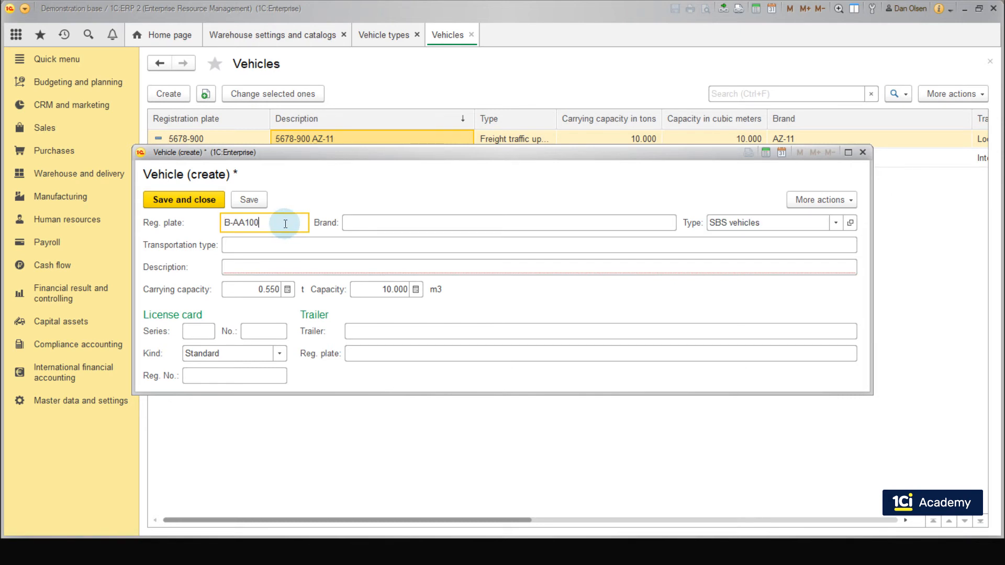
click(377, 219)
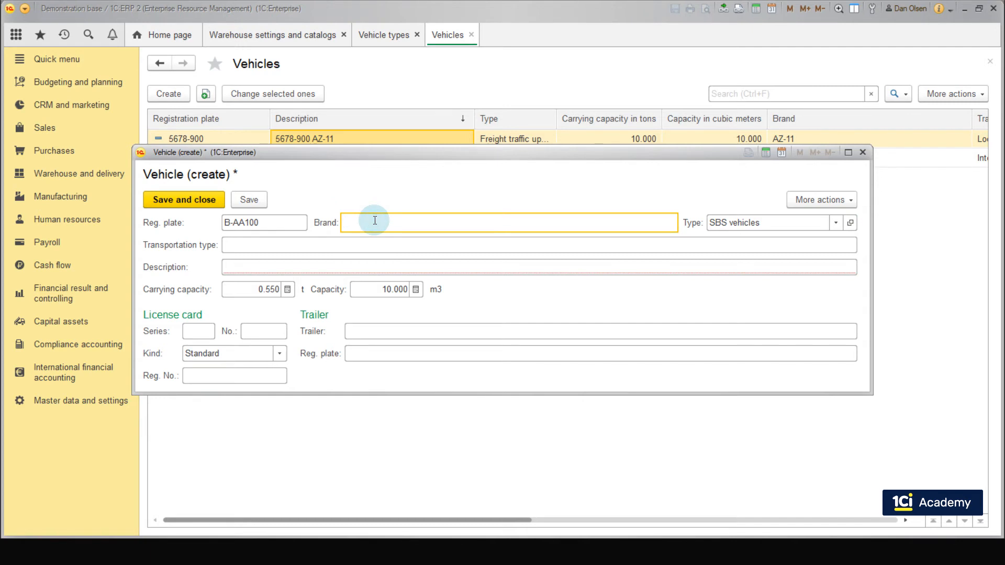
text(Volkswagen Transporter)
click(310, 268)
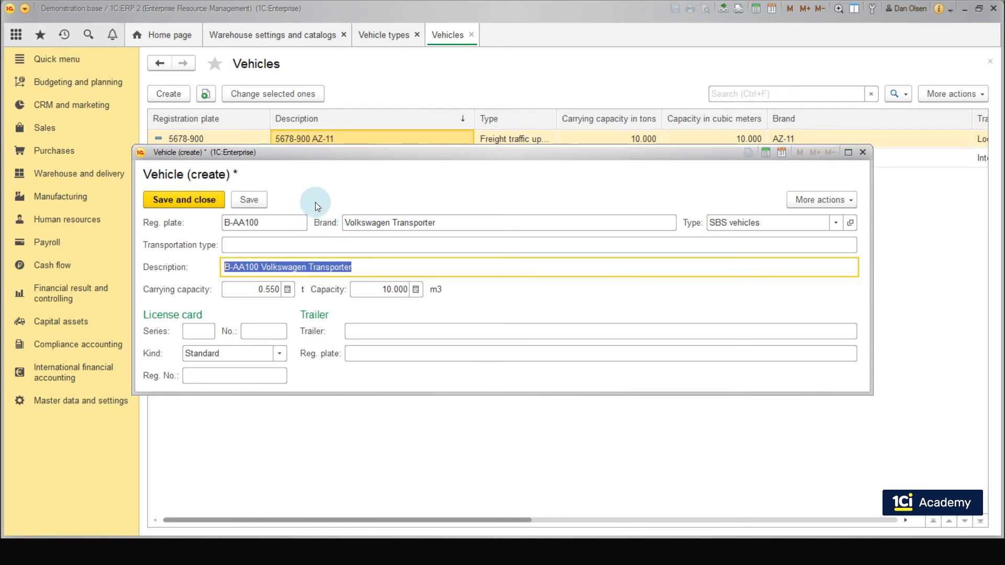
click(190, 200)
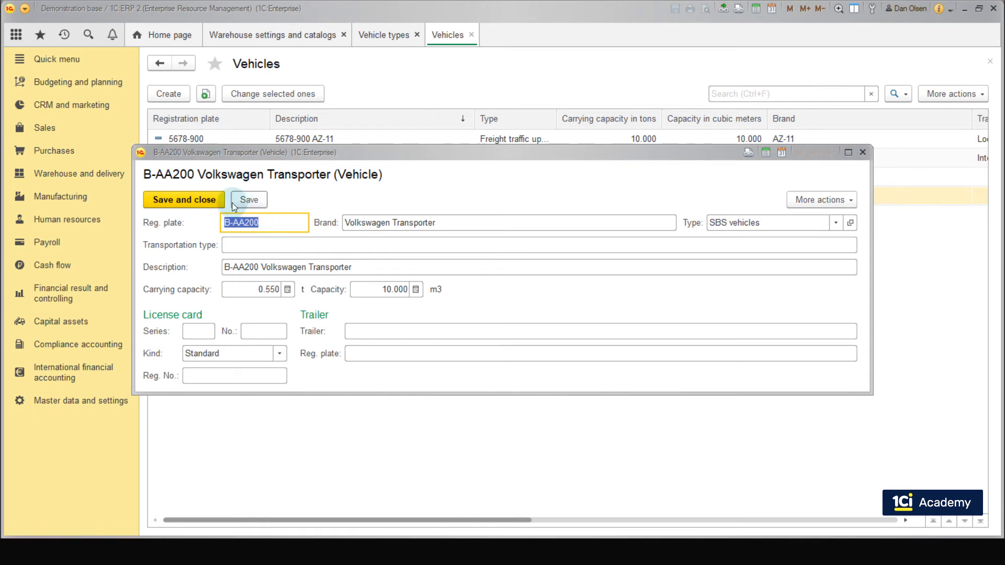
click(205, 200)
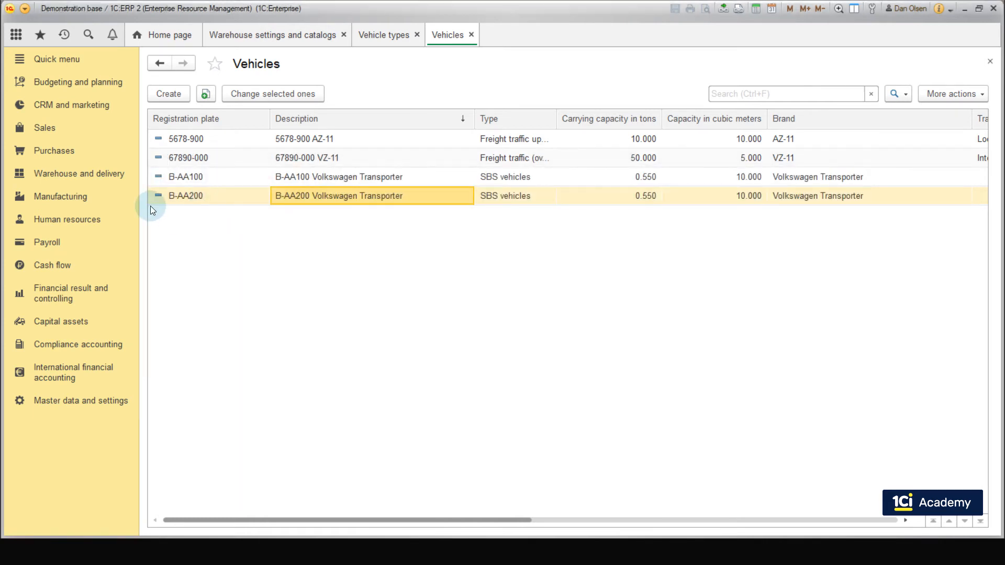
Step: Open the Delivery workplace in delivery management and choose Berlin Warehouse as the dispatching warehouse
click(92, 179)
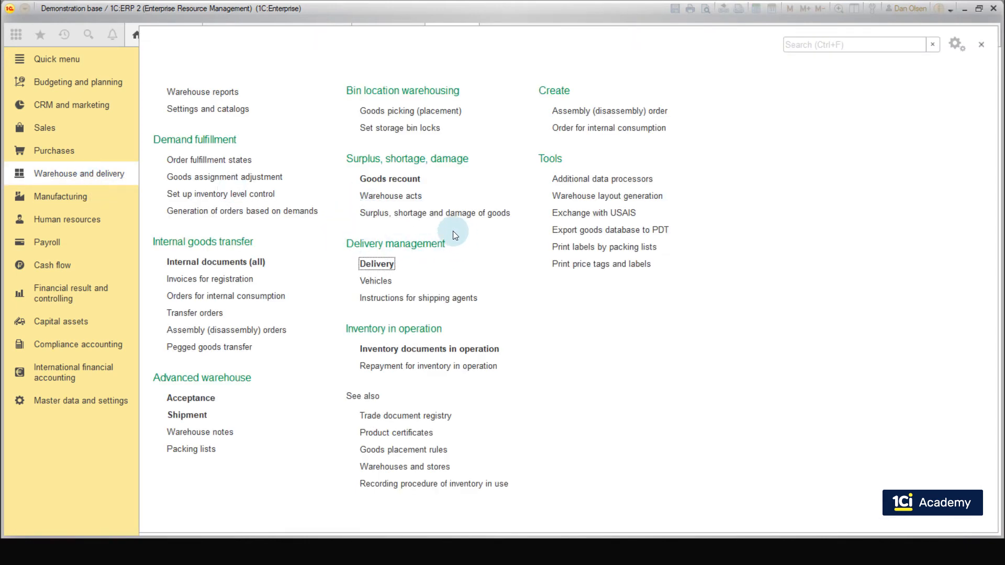
click(375, 262)
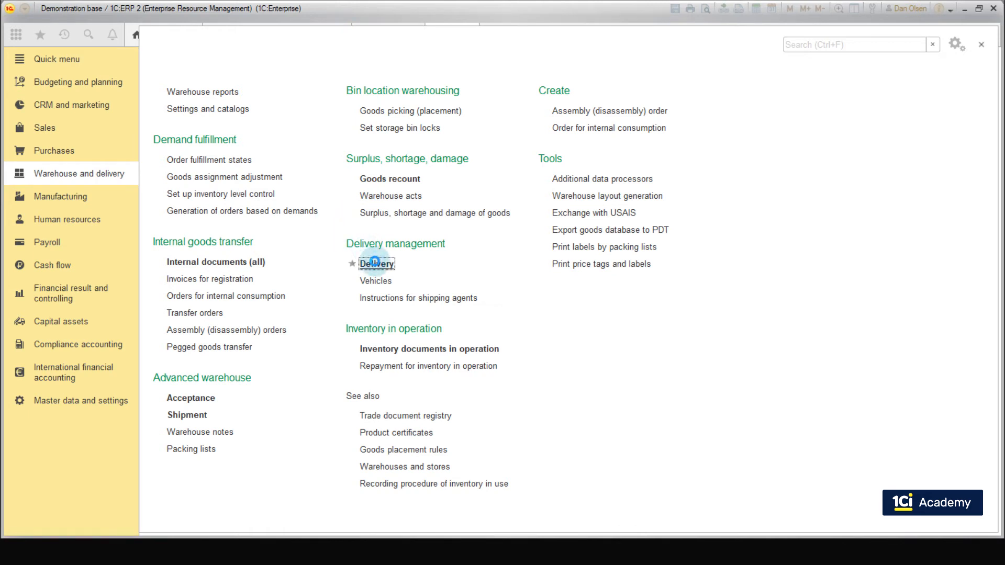
click(362, 95)
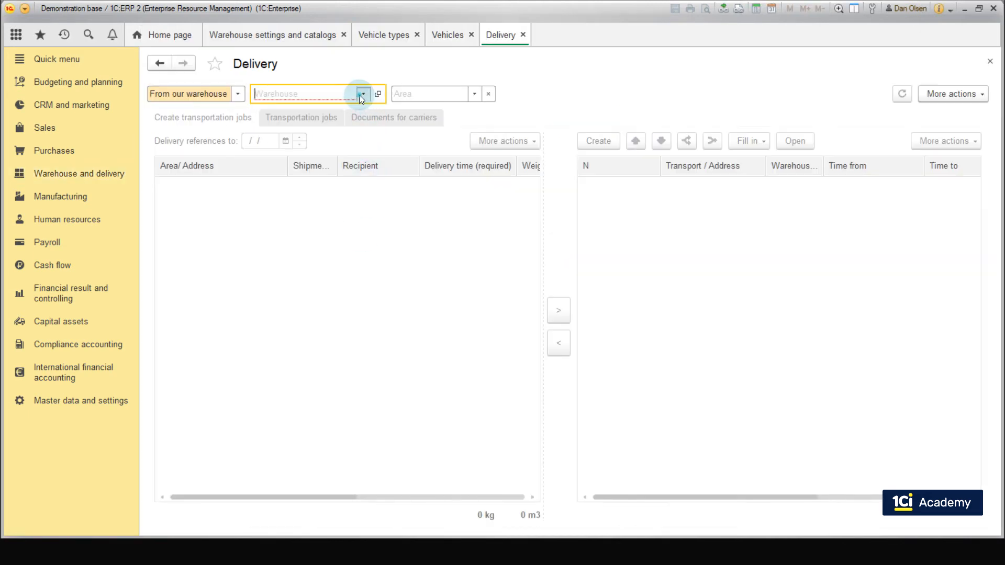
click(304, 132)
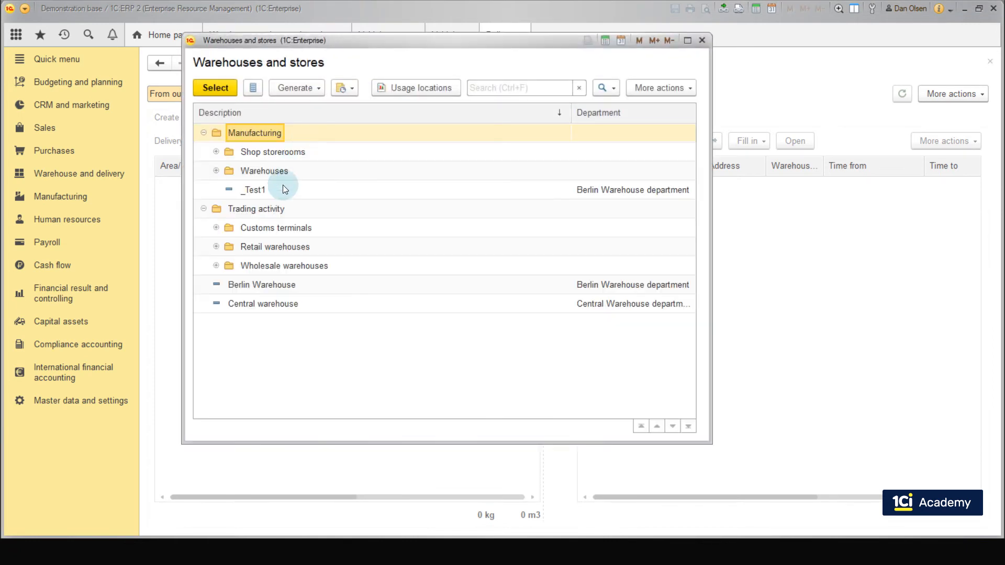
double_click(268, 289)
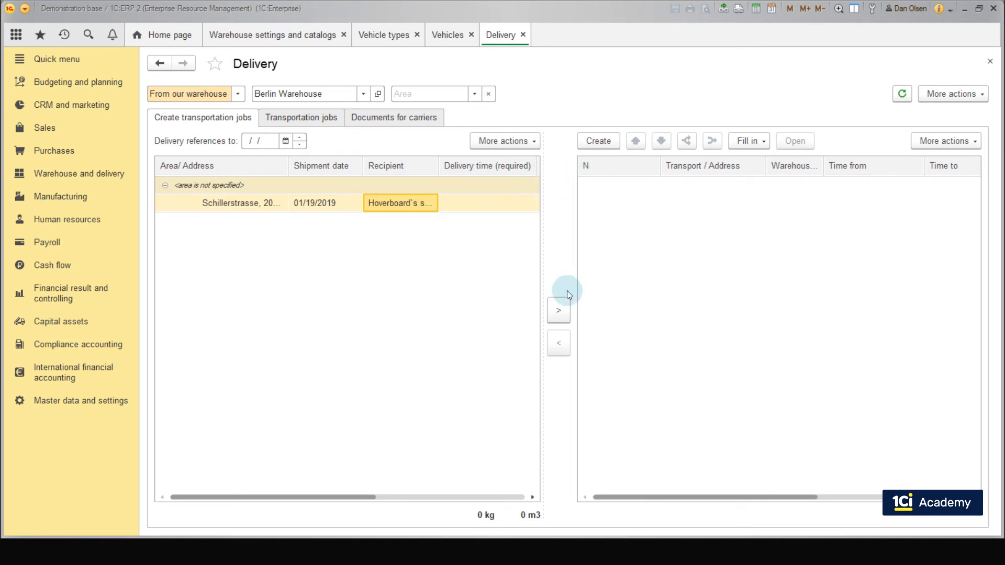
Step: Generate a transportation job for the B-AA100 Volkswagen Transporter on 01/18/2019
click(599, 141)
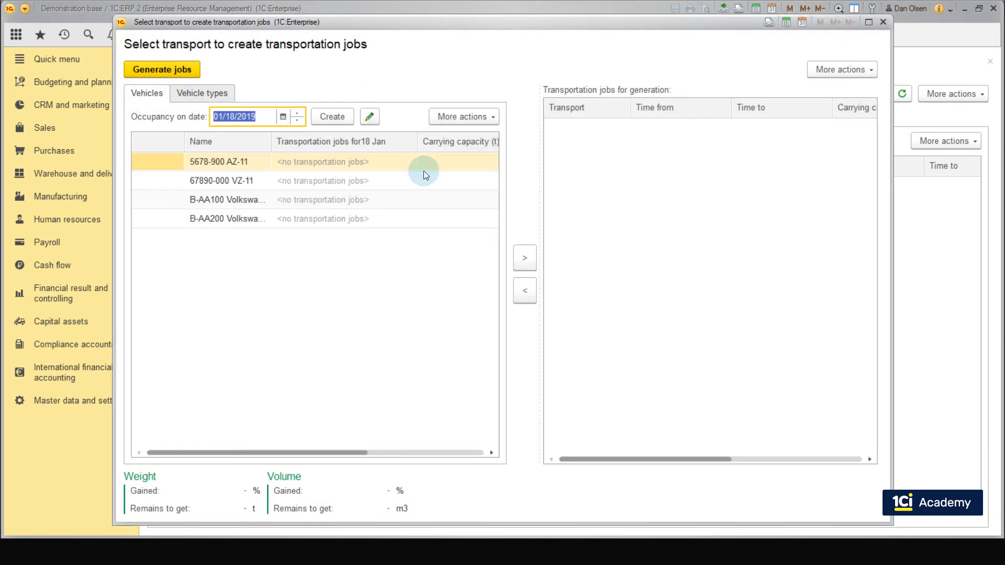
click(242, 203)
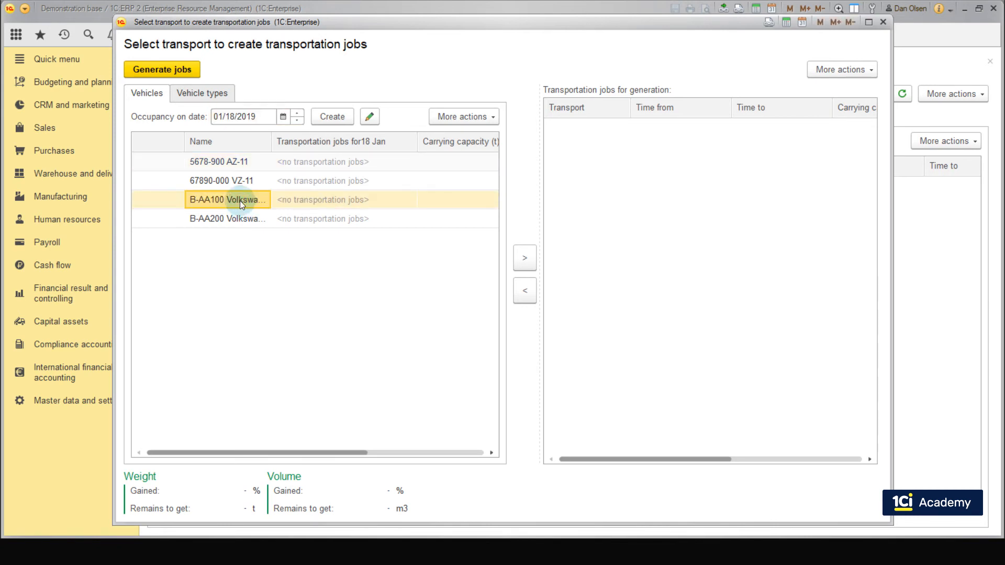
drag(240, 200, 577, 155)
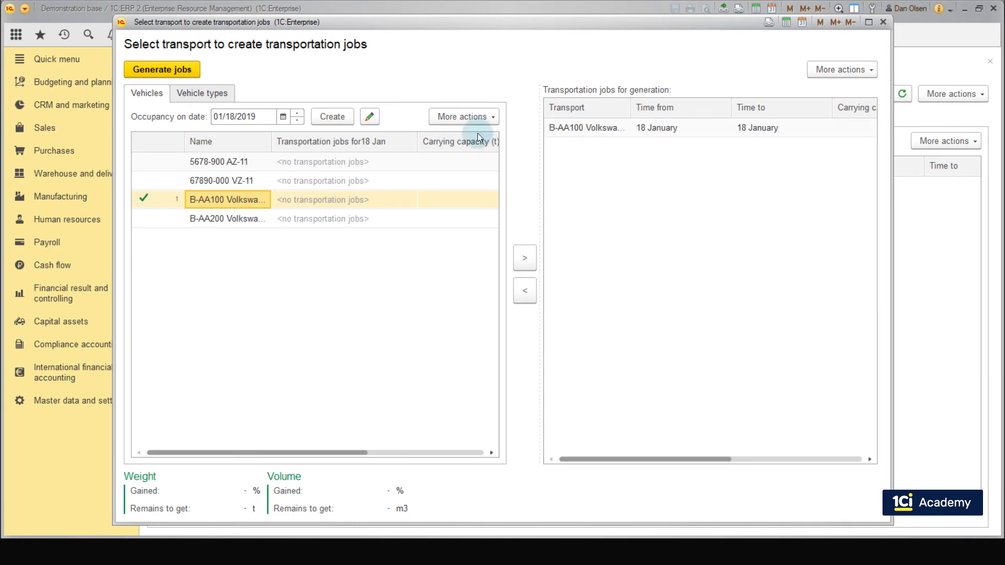
click(179, 73)
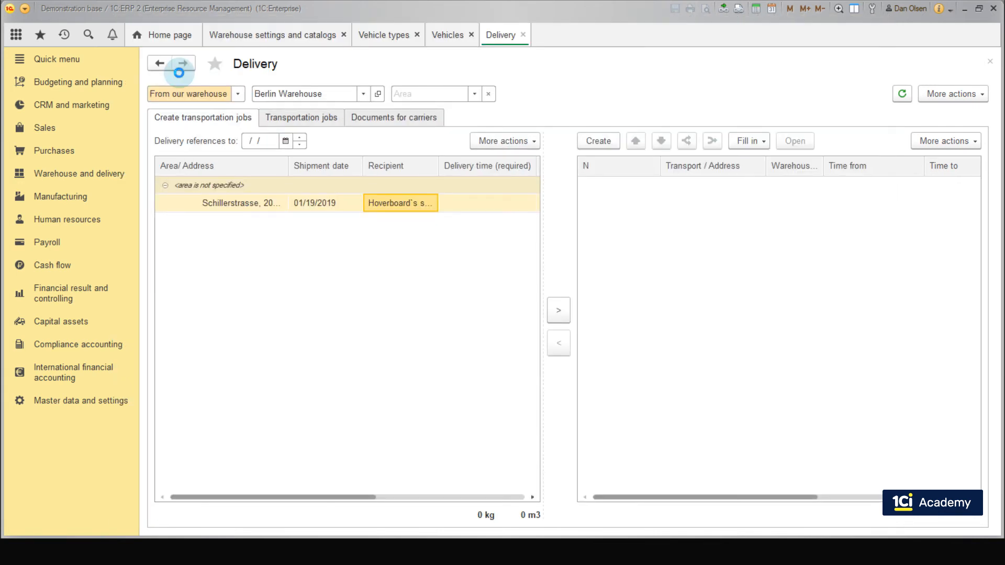
click(799, 239)
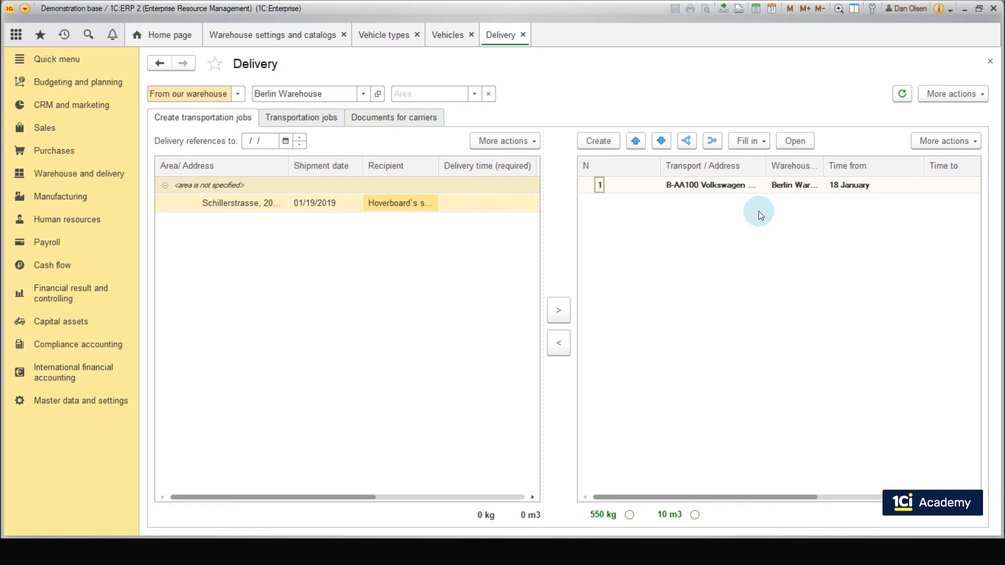
Step: Open the B-AA100 transportation job, review its status options, and add the Hoverboard's shop sales order reference to its route
double_click(637, 185)
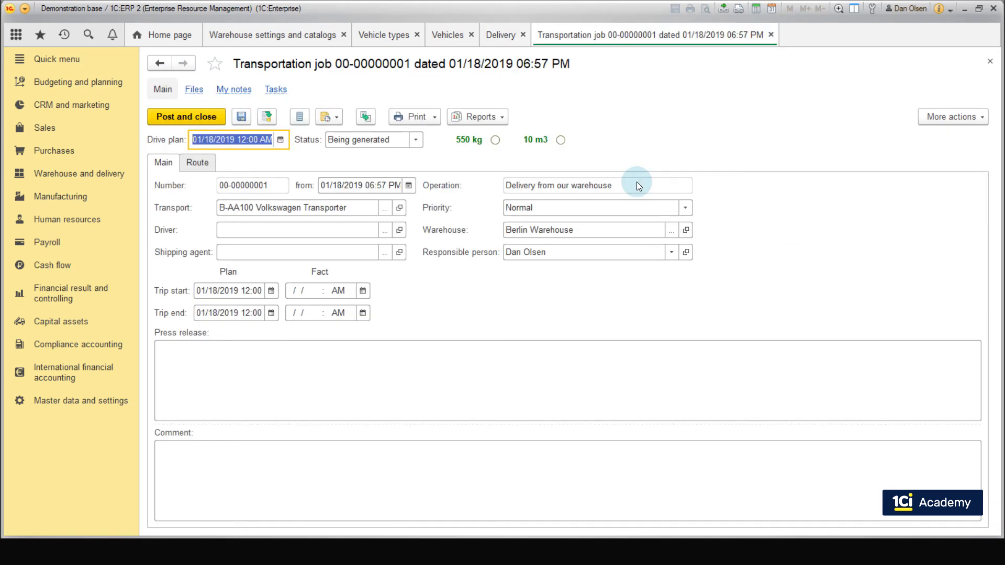
click(416, 141)
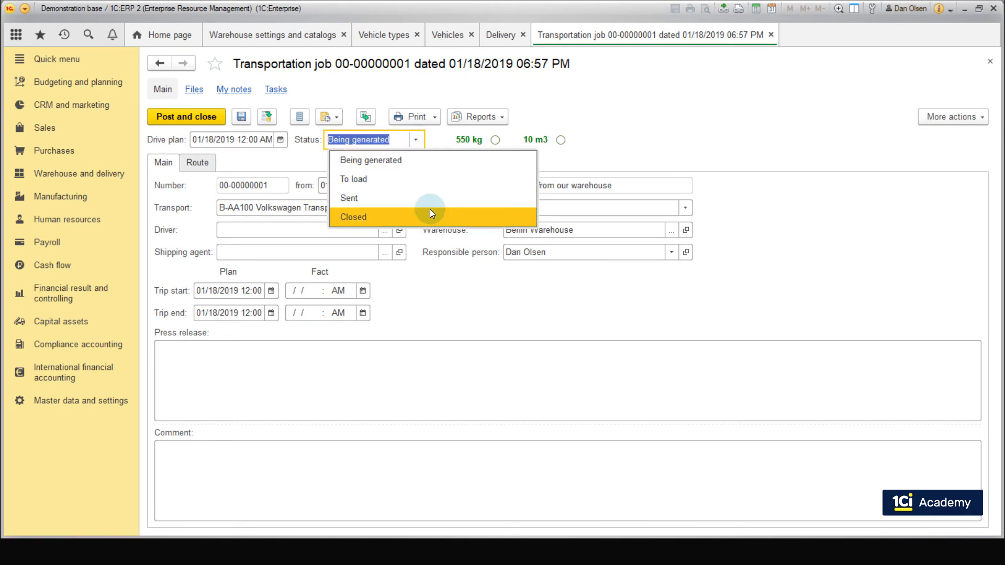
click(633, 152)
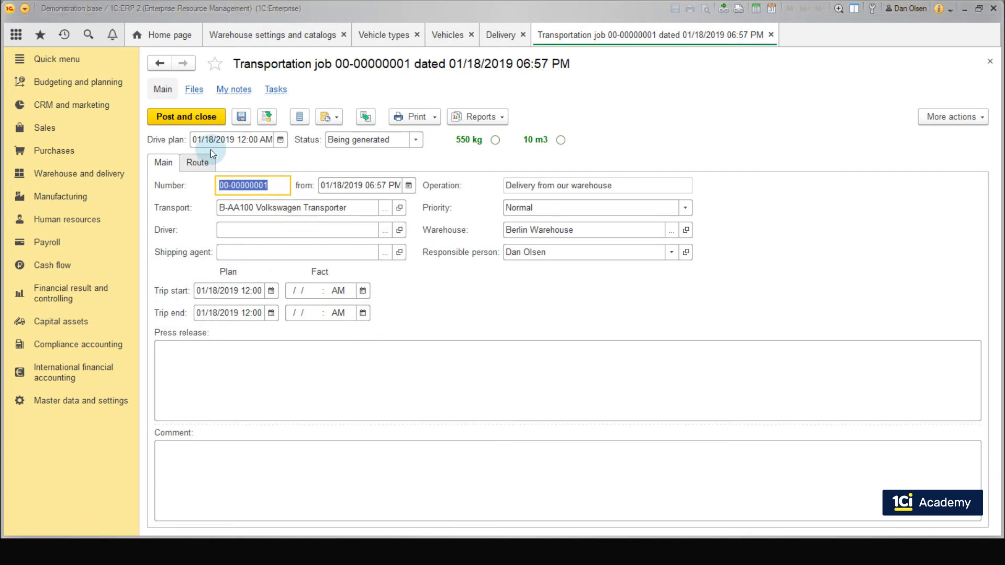
click(199, 161)
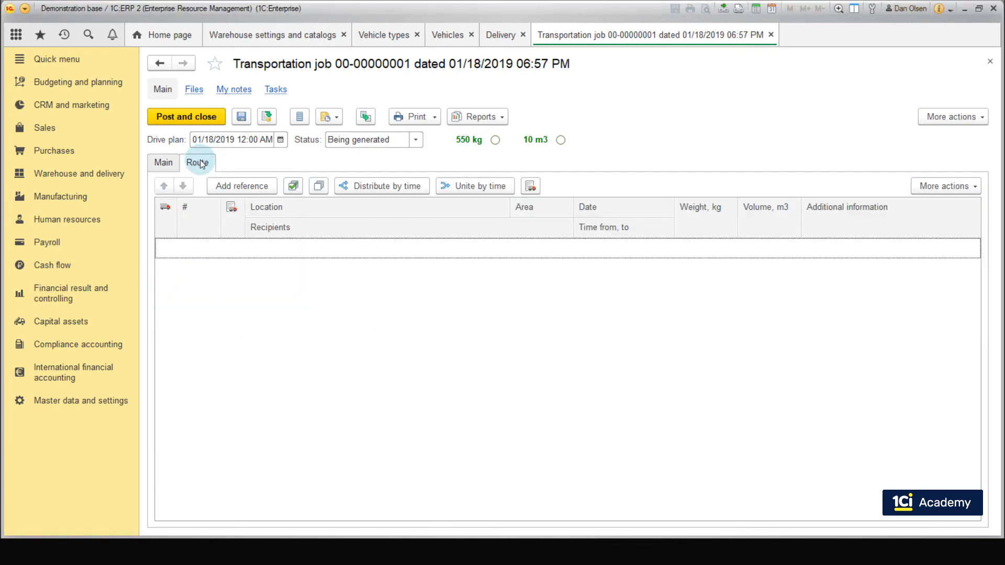
click(221, 182)
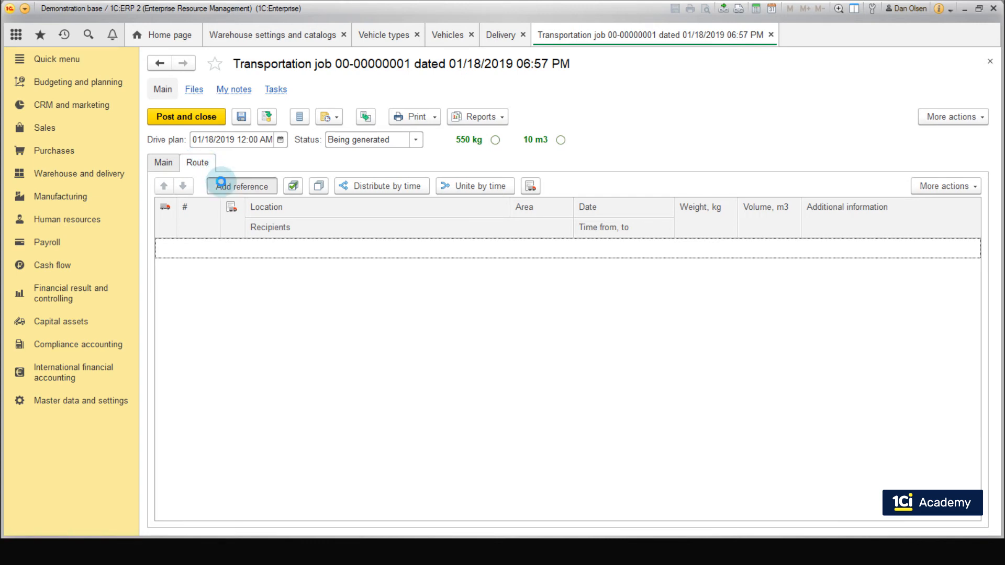
click(302, 271)
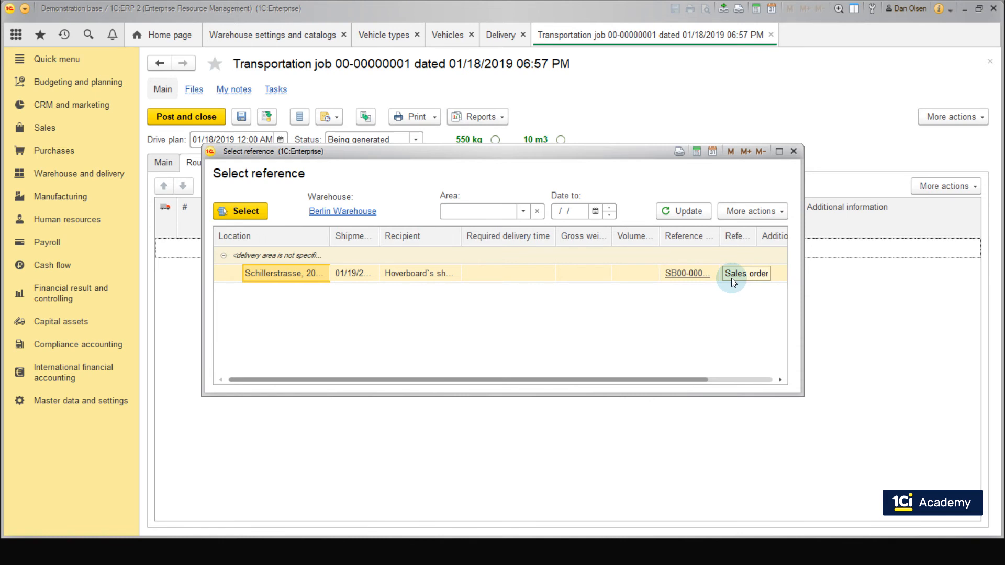
click(246, 210)
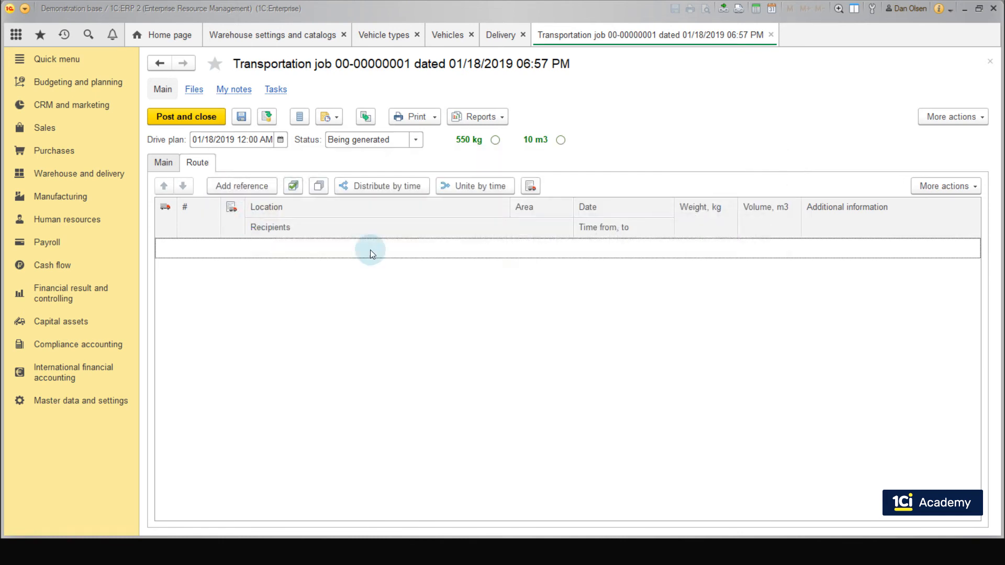
Step: Check the date, weight, volume and additional information of the route line, and post and close the transportation job
click(603, 256)
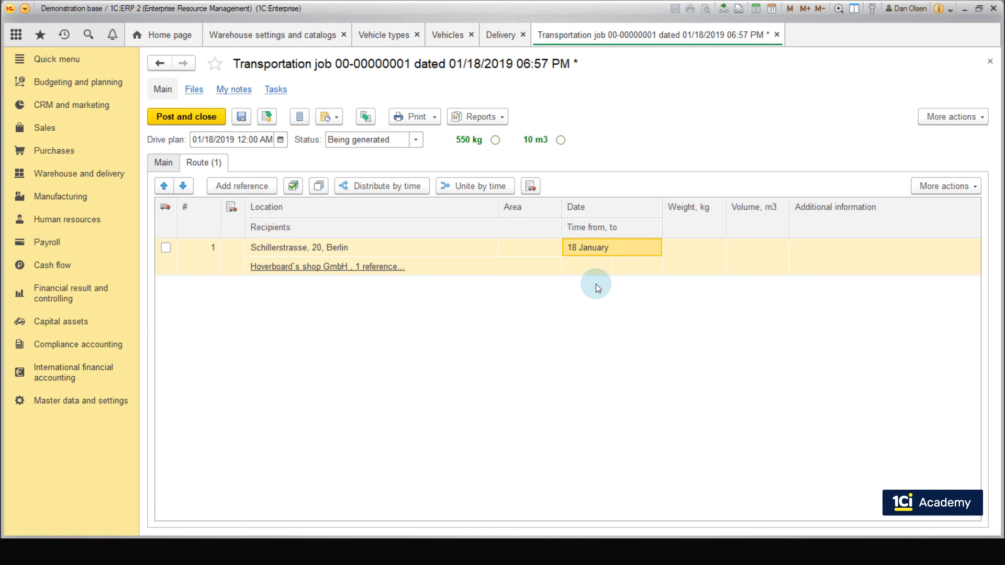
click(692, 250)
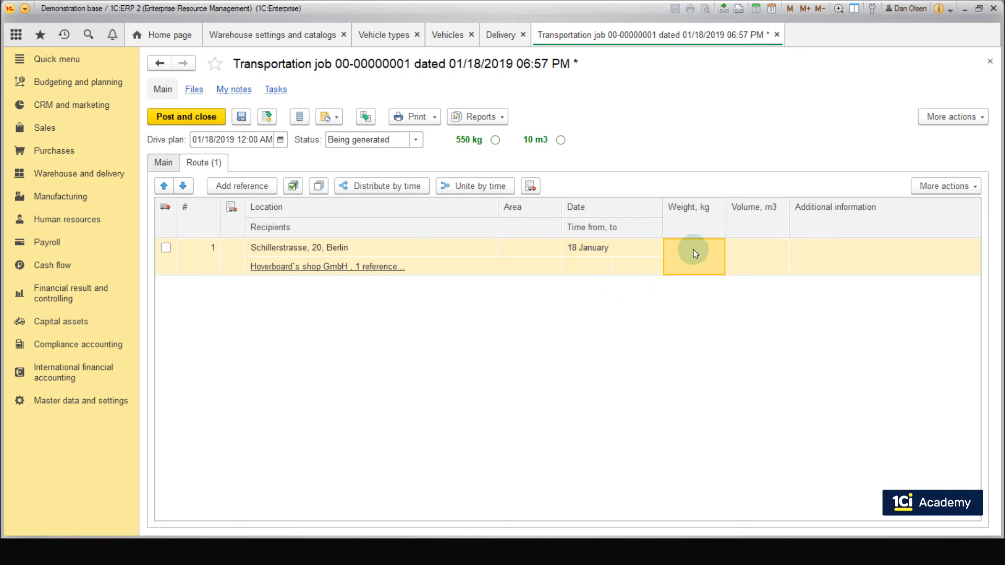
click(759, 239)
click(818, 244)
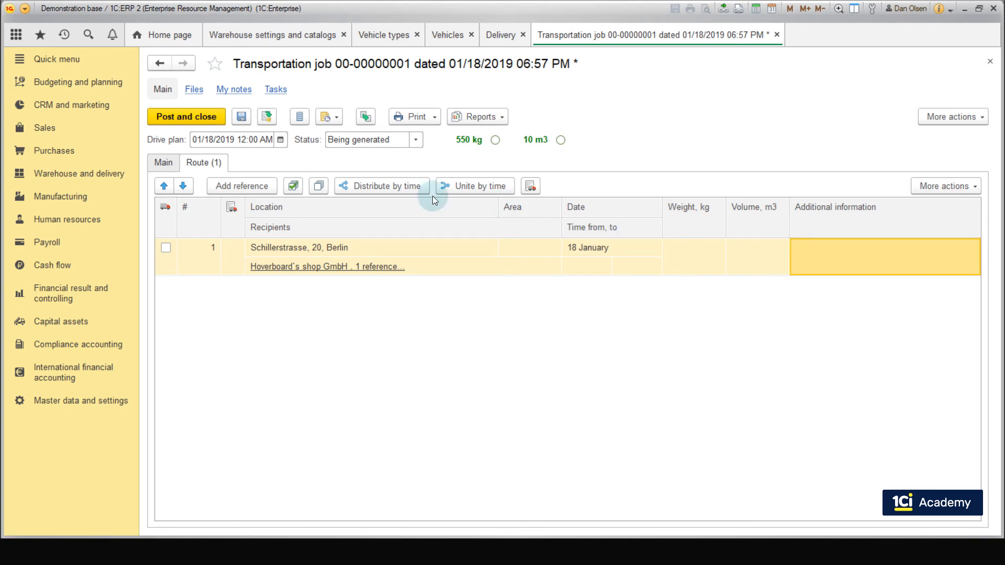
click(201, 116)
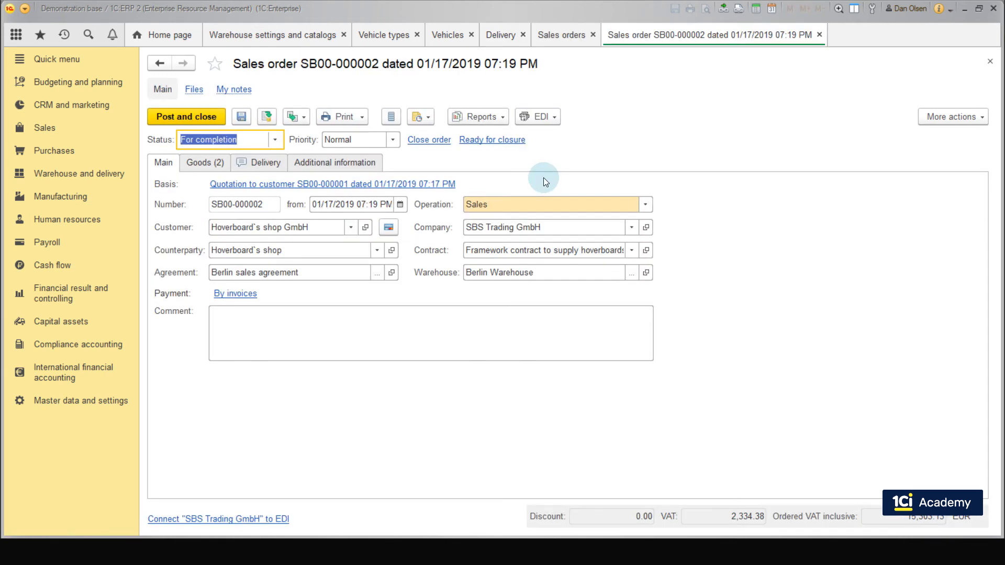
Step: Generate a customer claim from the Hoverboard's shop sales order with "Hoverboard has scratches on its body" as both description and claim description
click(300, 120)
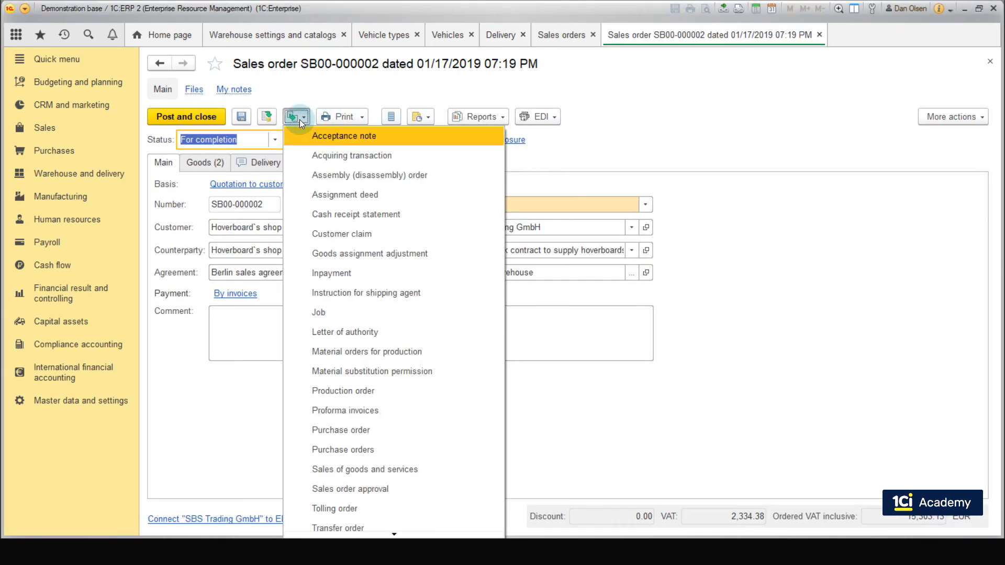
click(361, 234)
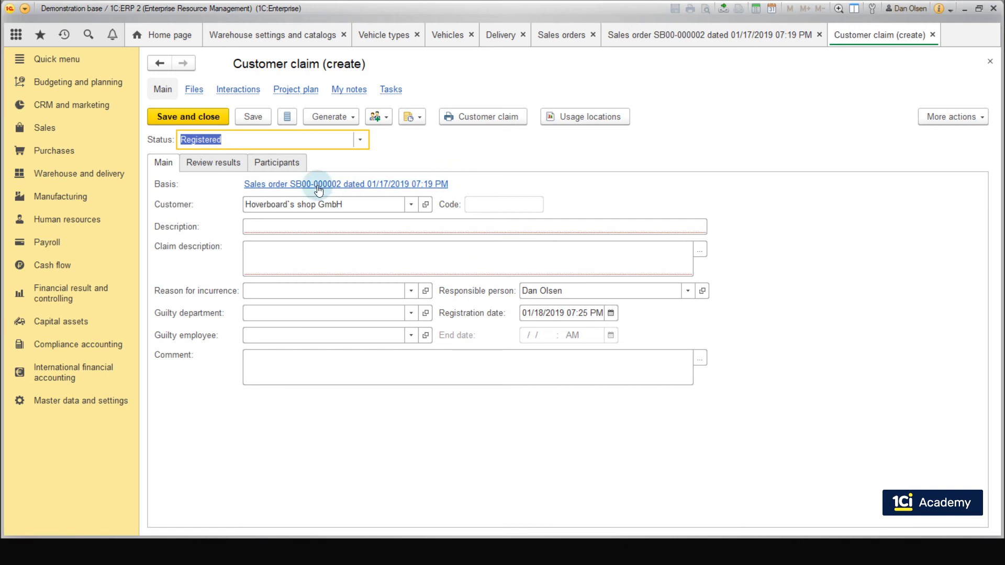
click(295, 227)
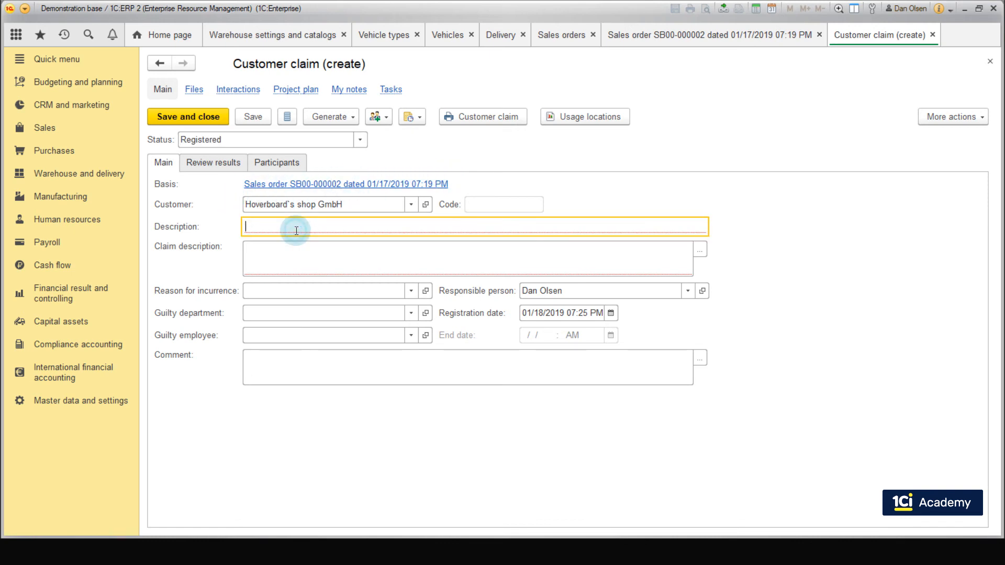
text(Hoverboard has scratches on its body)
click(298, 252)
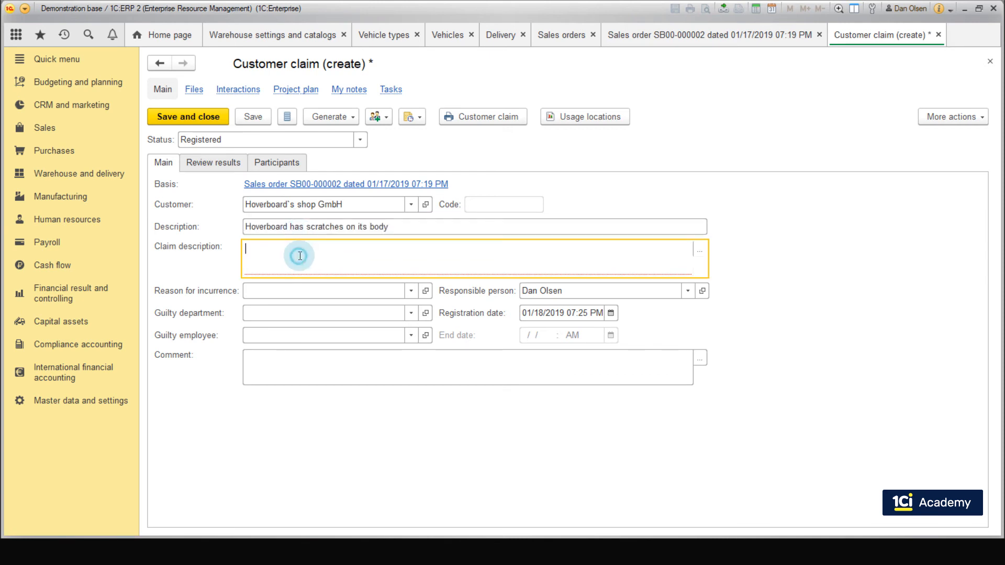
text(Hoverboard has scratches on its body)
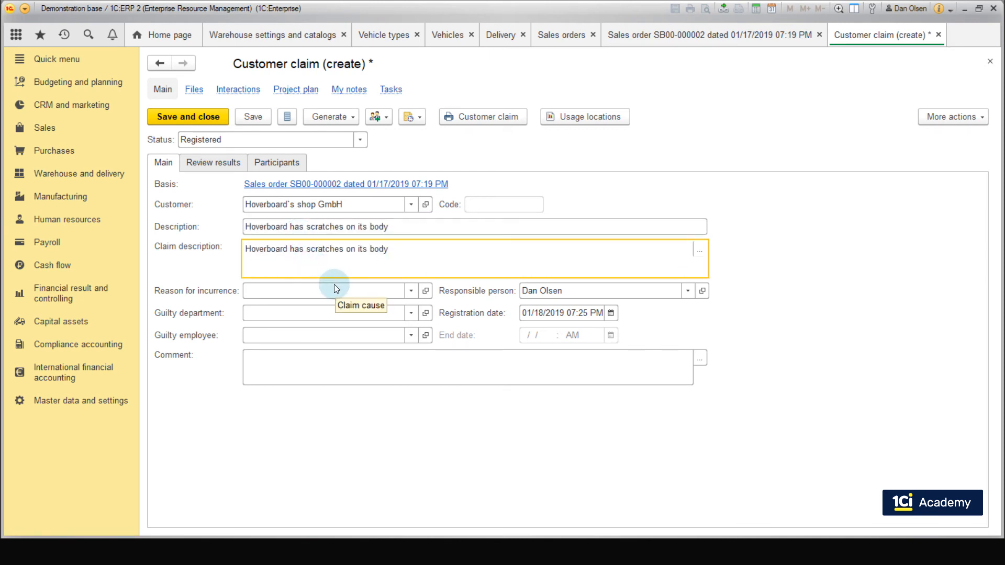
Step: Set the claim's reason for incurrence to Damaged goods and its guilty department to Munich Purchasing department
click(411, 291)
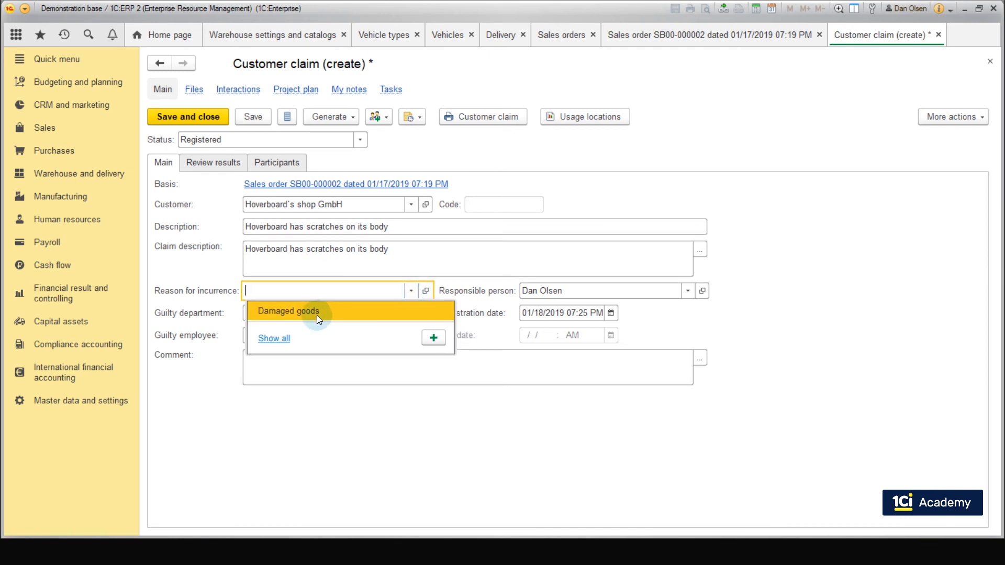
click(274, 338)
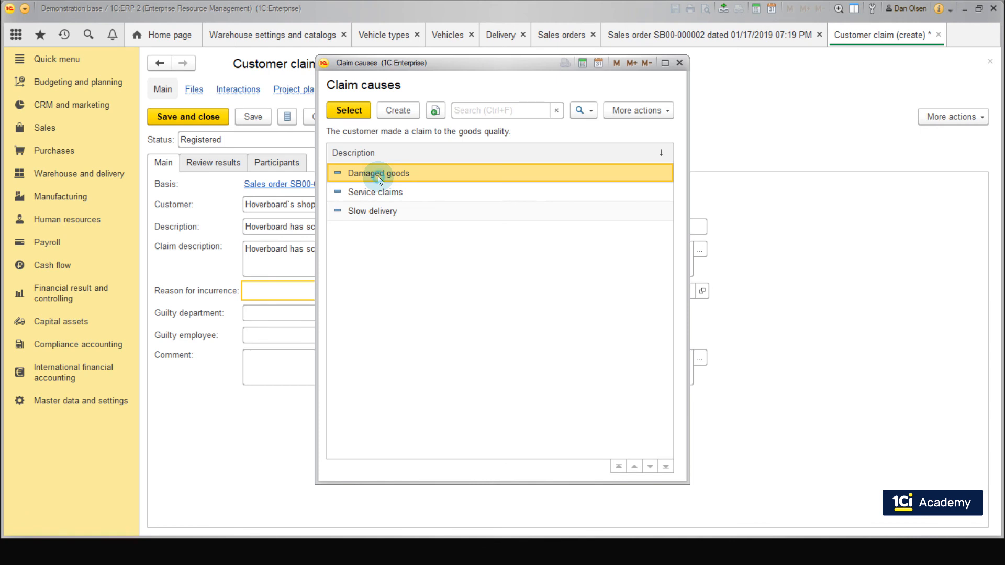
double_click(380, 173)
click(410, 313)
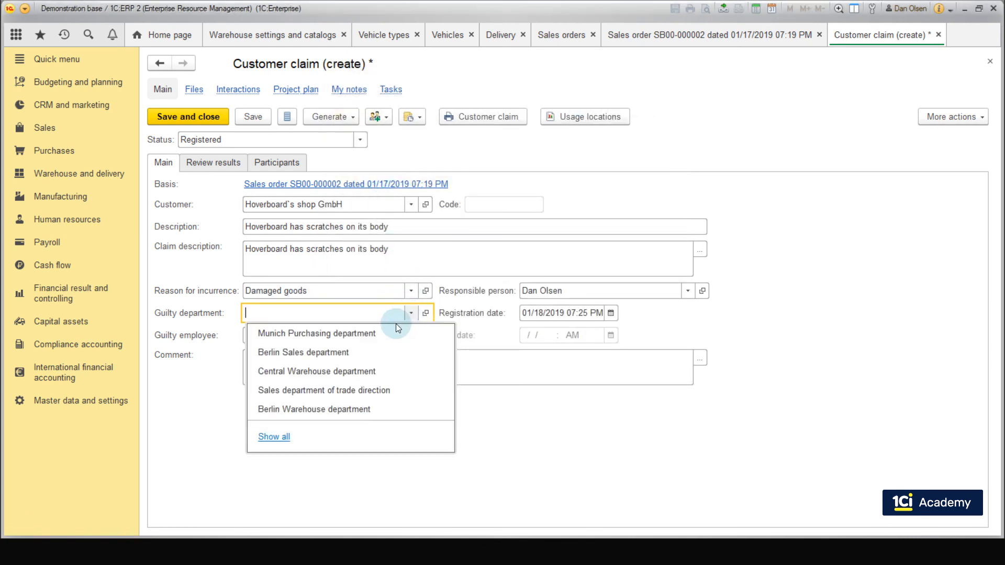
click(388, 328)
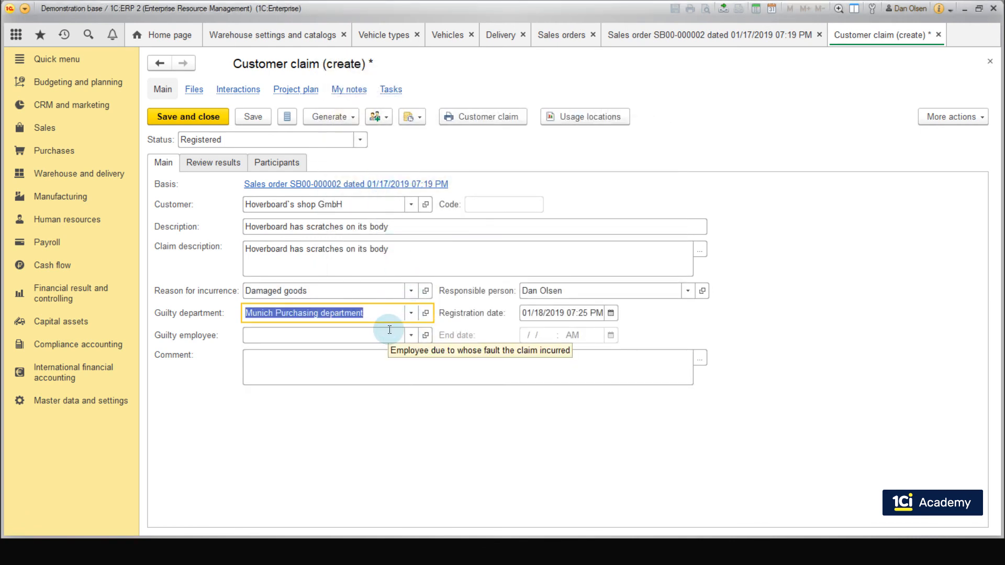
Step: Review the claim's status options and enter "Hoverboard has scratches on its body" as its review results
click(360, 139)
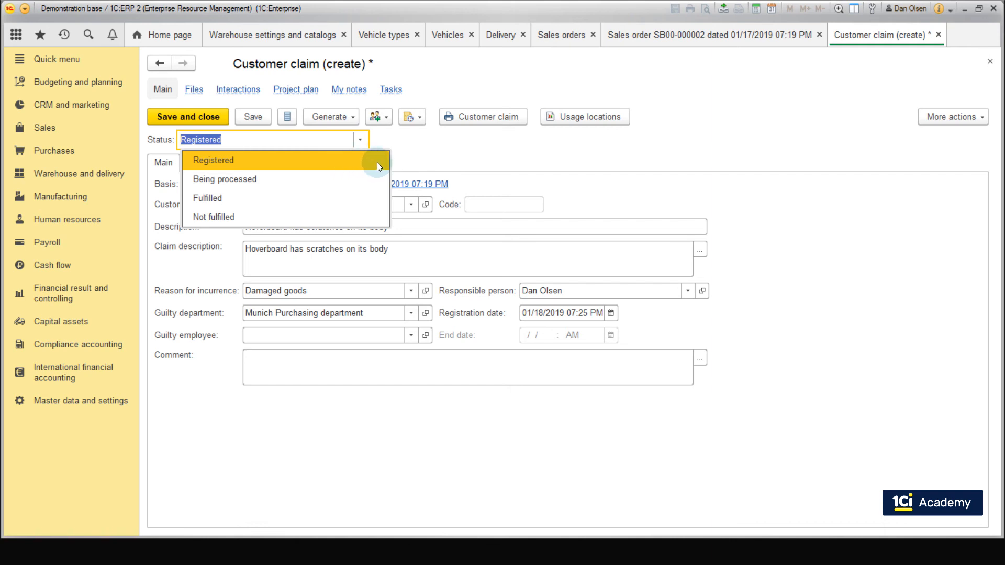
click(412, 155)
click(228, 163)
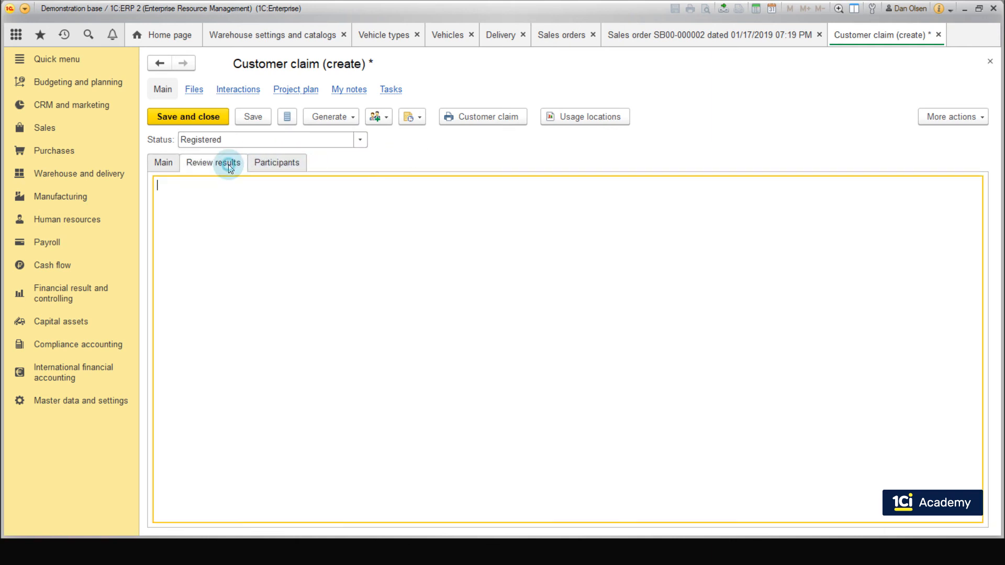
text(Hoverboard has scratches on its body)
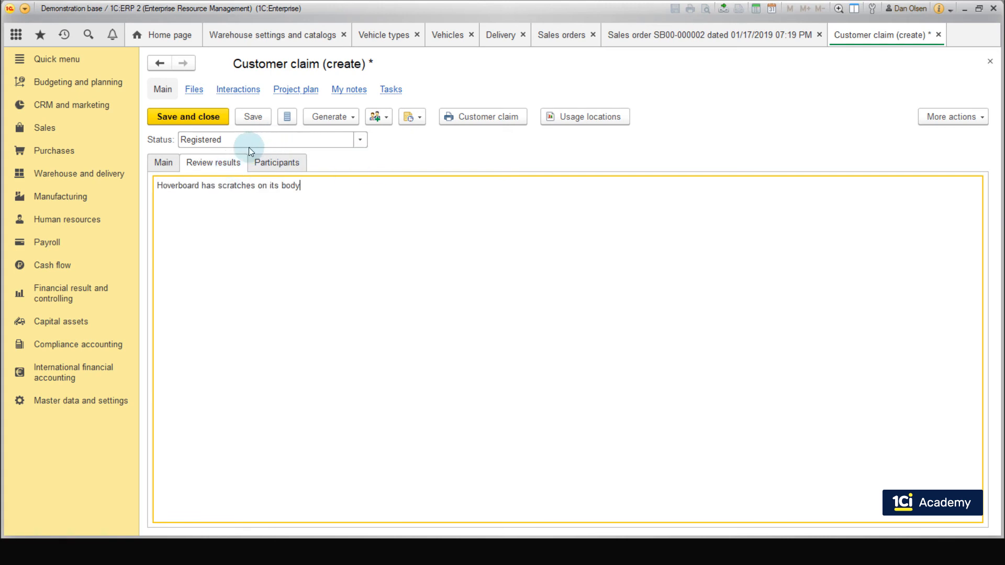
Step: Set the customer claim's status to Fulfilled, and save and close the claim
click(176, 162)
click(360, 139)
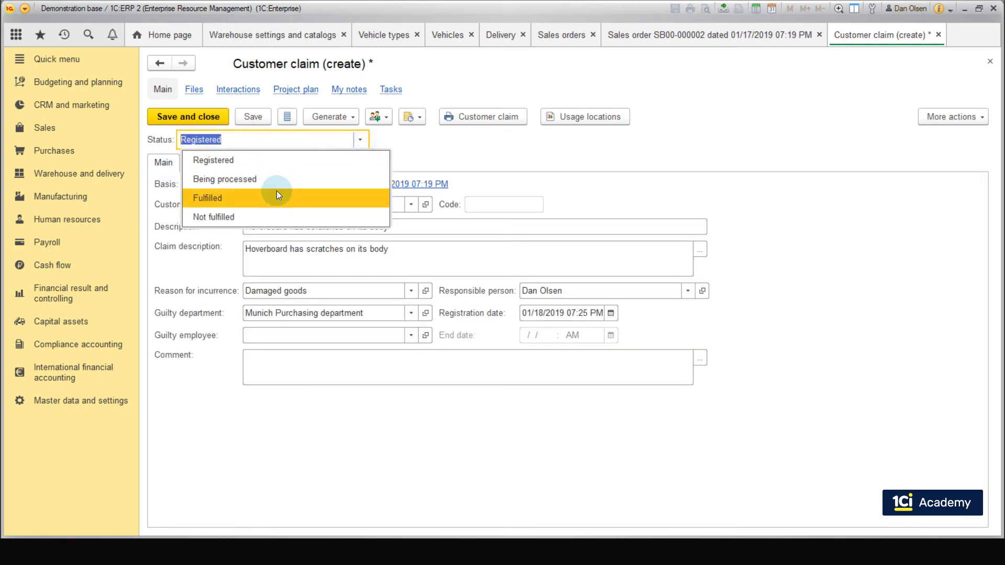
click(275, 194)
click(192, 115)
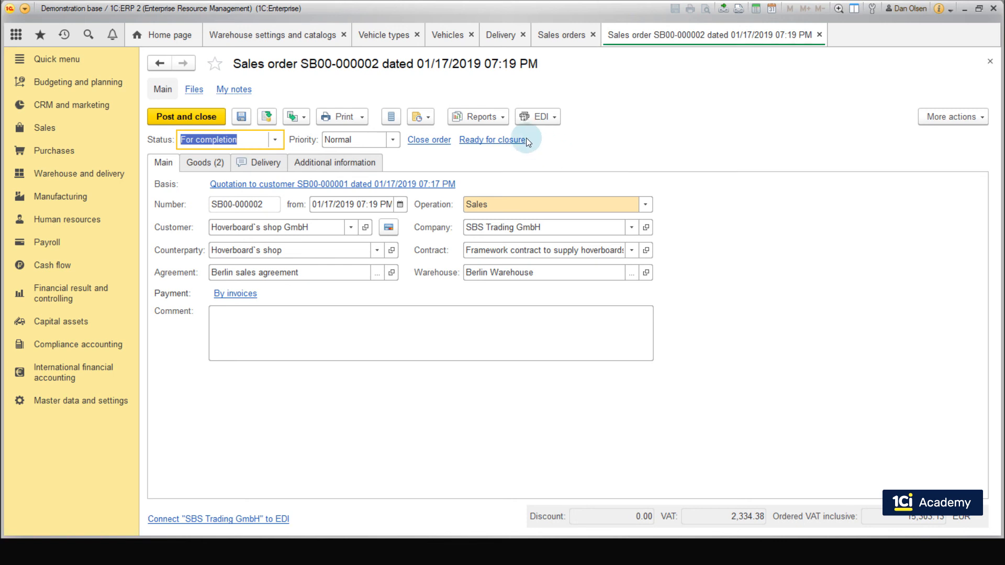
Step: Open the Sales of goods and services document from the sales order's linked documents and generate a Return of goods from customer from it
click(505, 121)
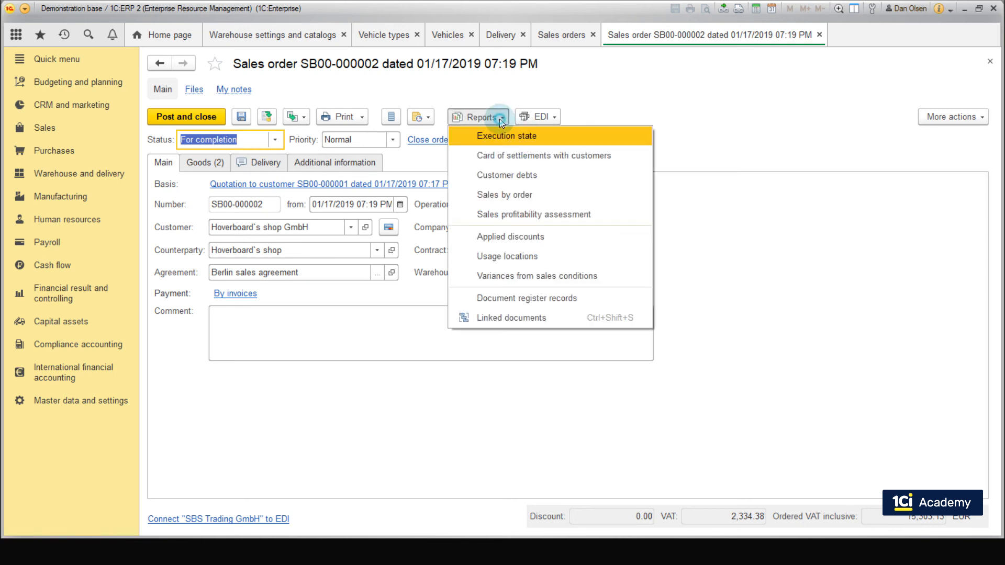
click(504, 316)
click(358, 234)
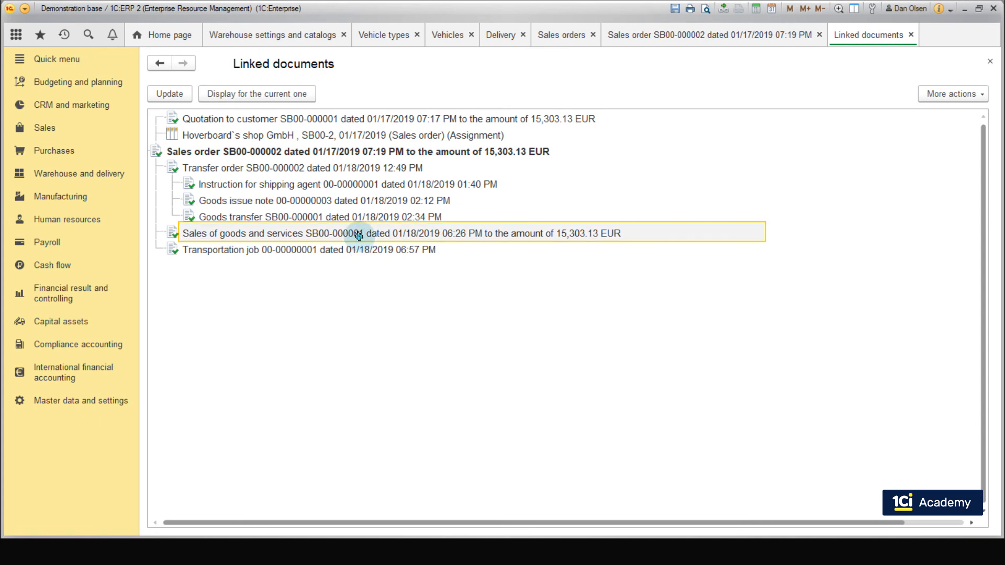
double_click(359, 234)
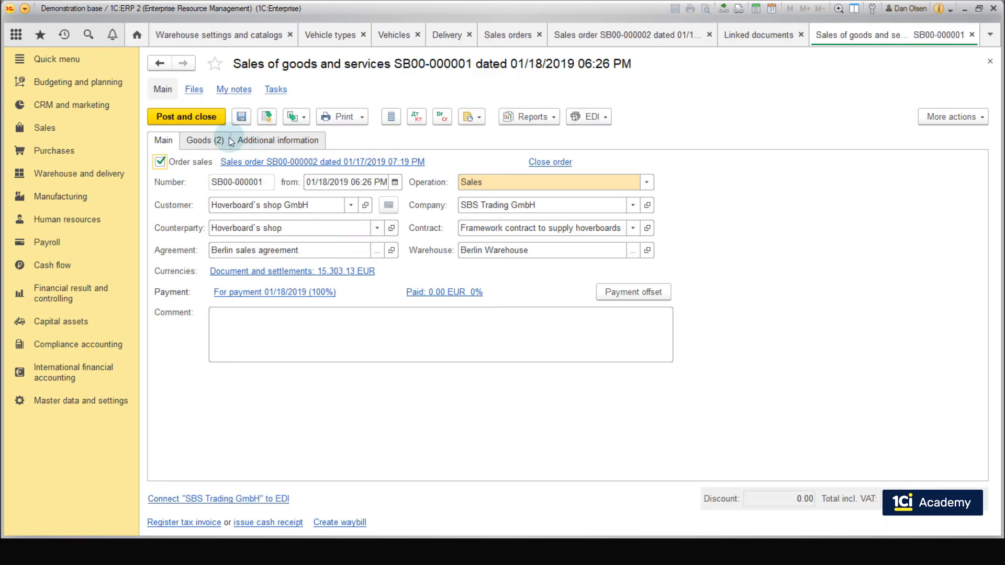
click(301, 119)
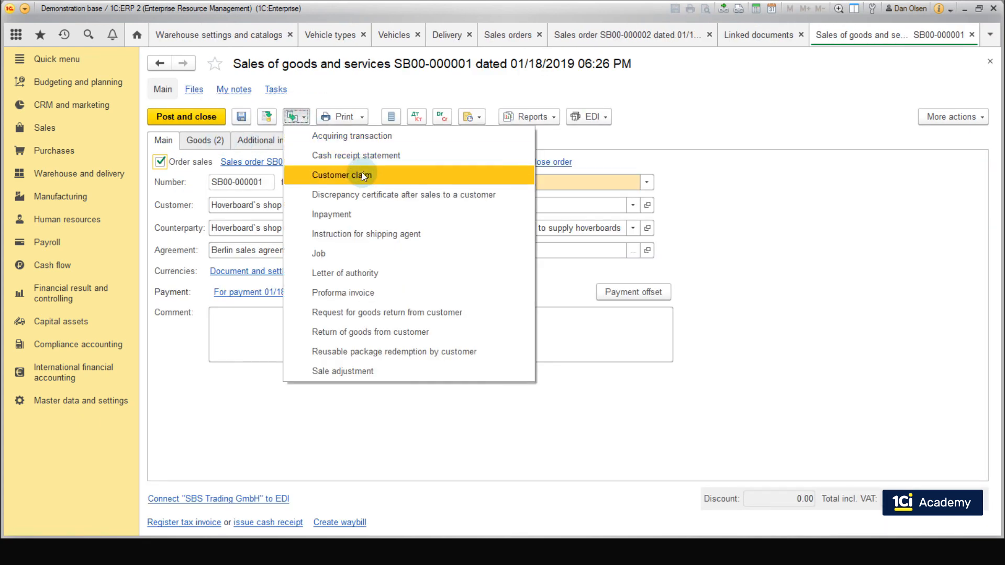
click(397, 331)
Step: Delete the first line, with 10 pcs., from the return's goods and set the remaining Basic hoverboard 1020 quantity to 1
click(211, 141)
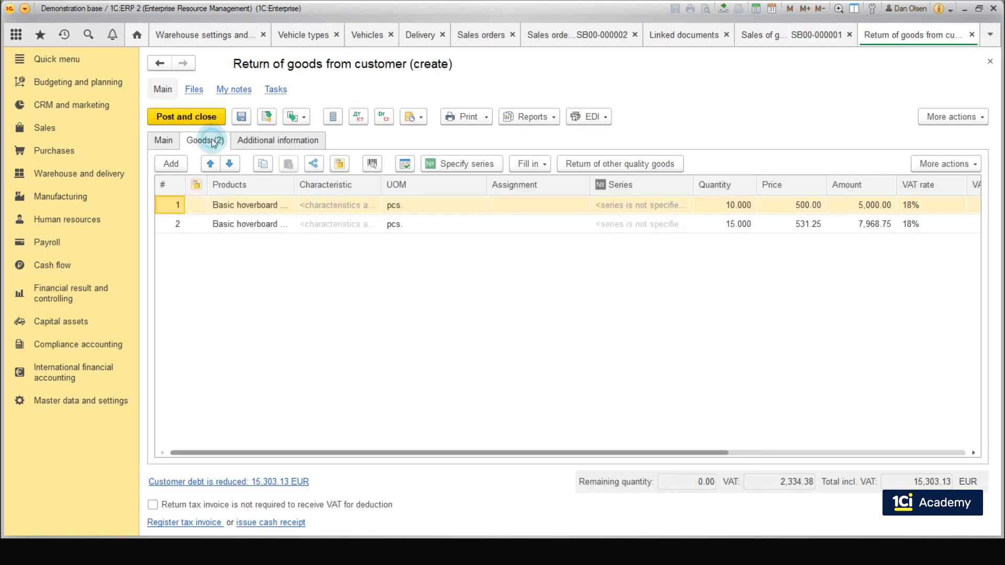
right_click(273, 204)
click(305, 255)
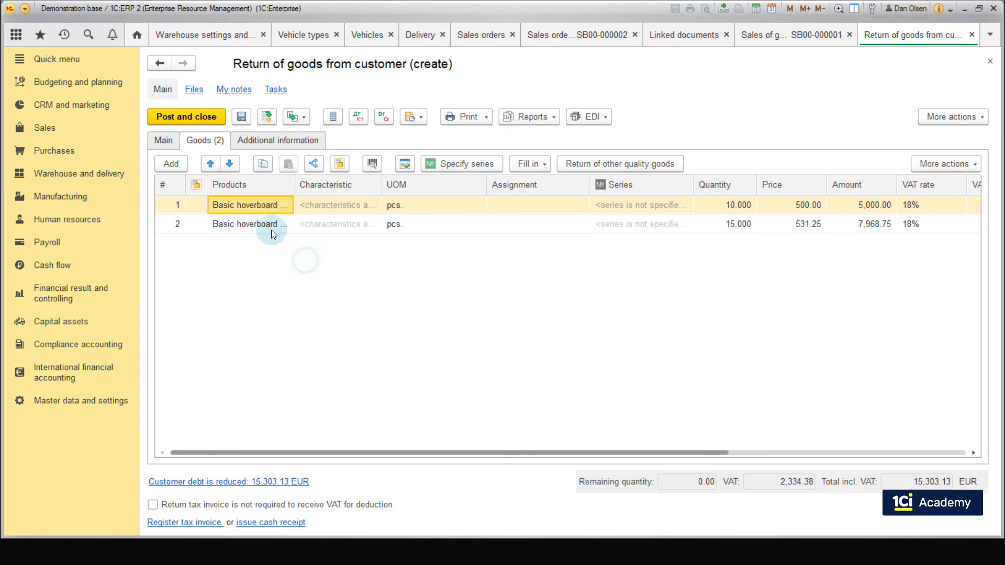
double_click(725, 196)
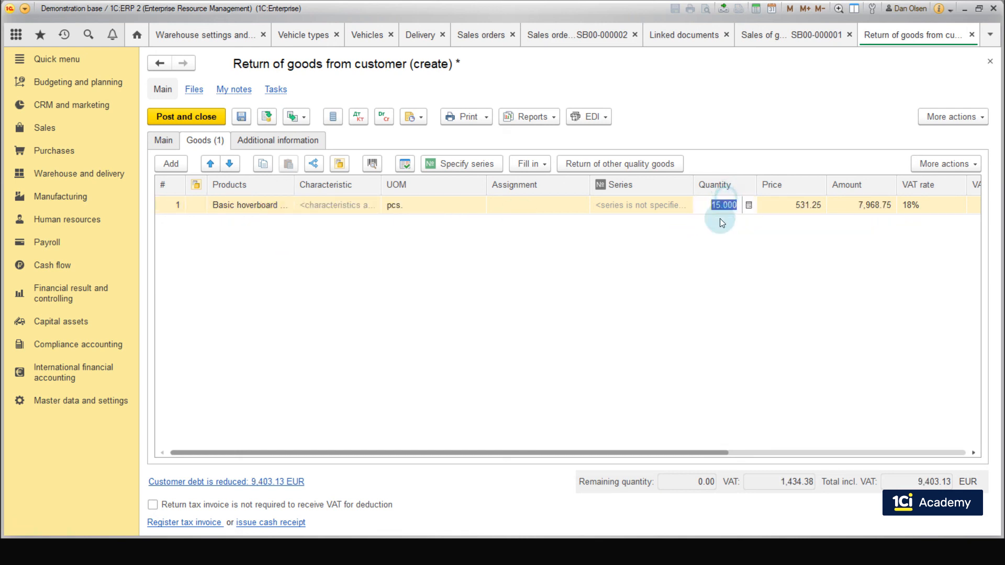
text(1)
key(Return)
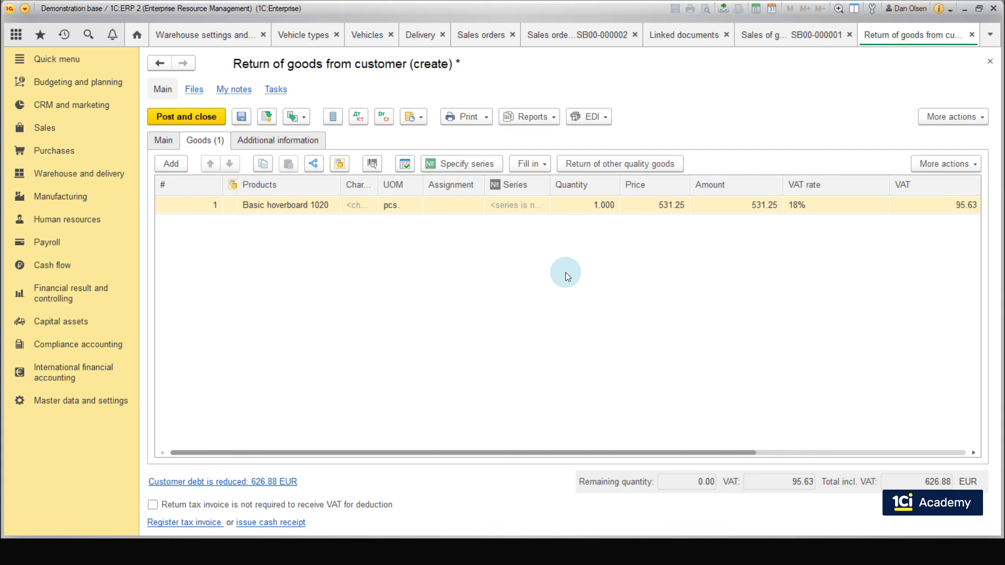
Step: Enable the return of other quality goods for the Basic hoverboard 1020 line and open the full list of its other quality products
click(645, 166)
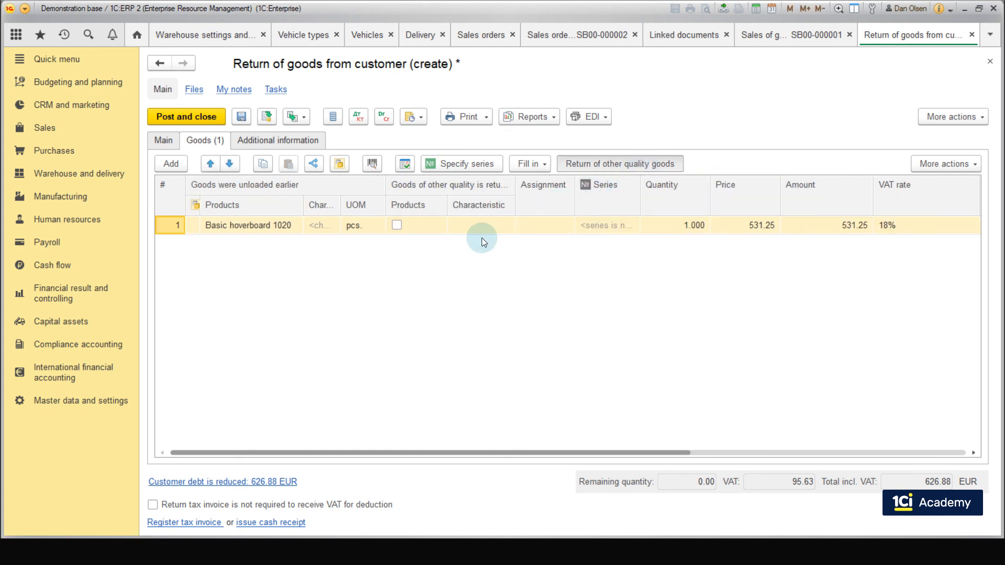
click(396, 225)
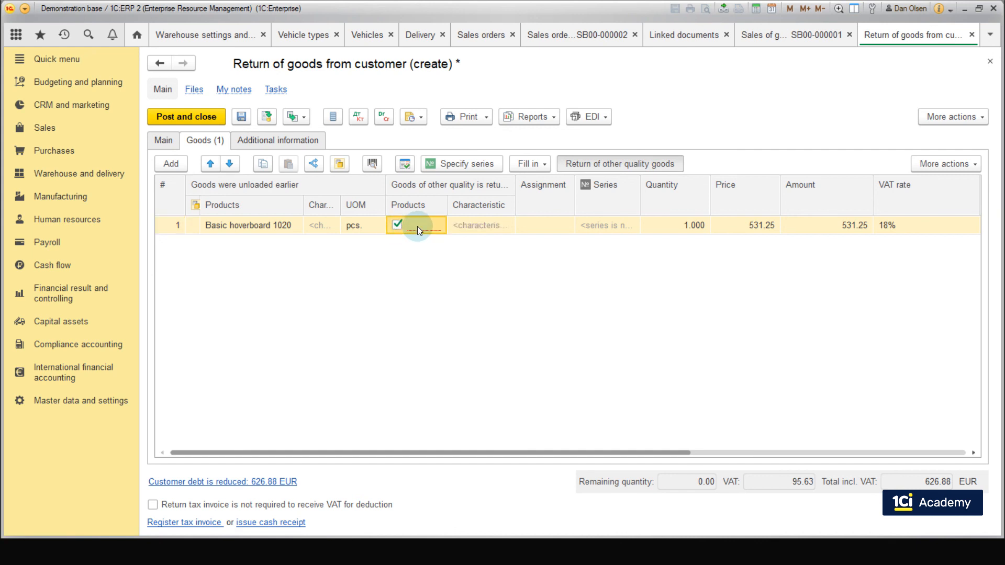
click(426, 224)
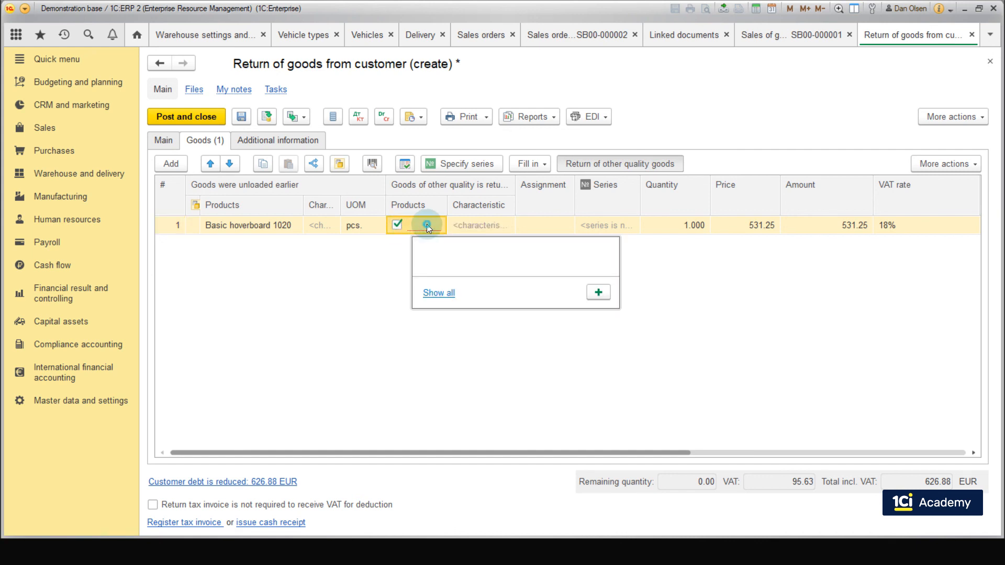
click(440, 293)
Step: Create and select a partially suitable product for Basic hoverboard 1020, and post and close the customer return
click(413, 127)
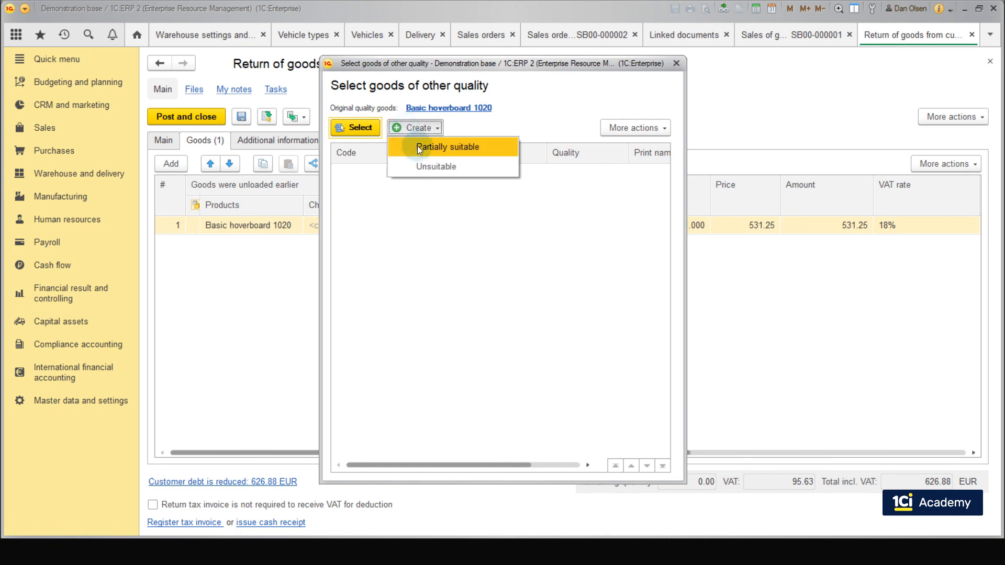
click(488, 146)
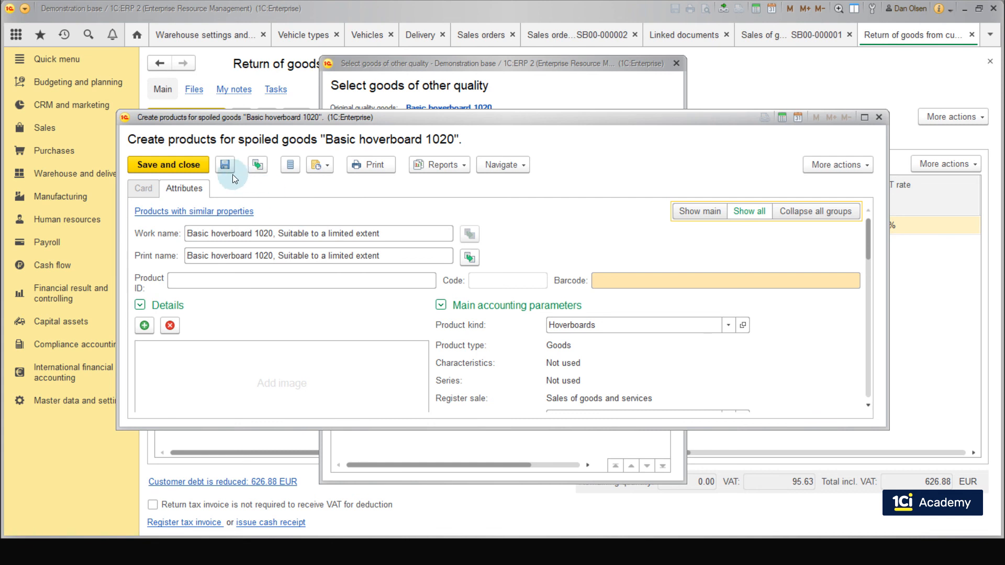
click(191, 163)
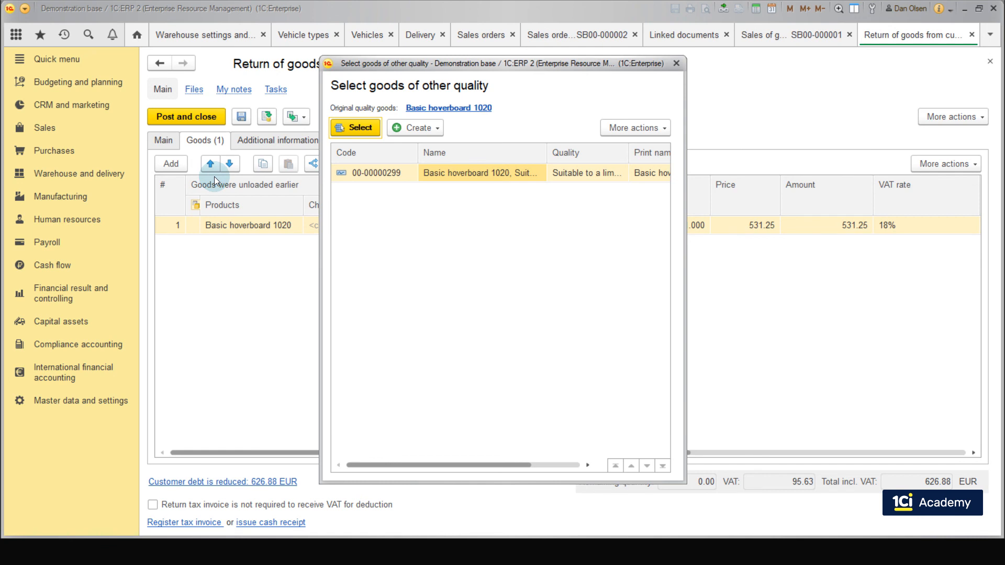
click(368, 138)
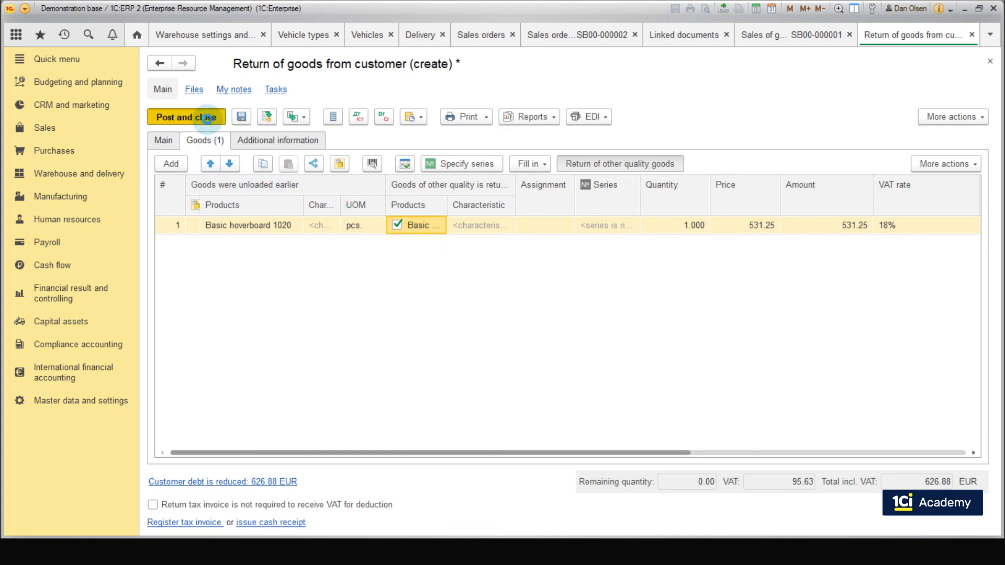
click(207, 117)
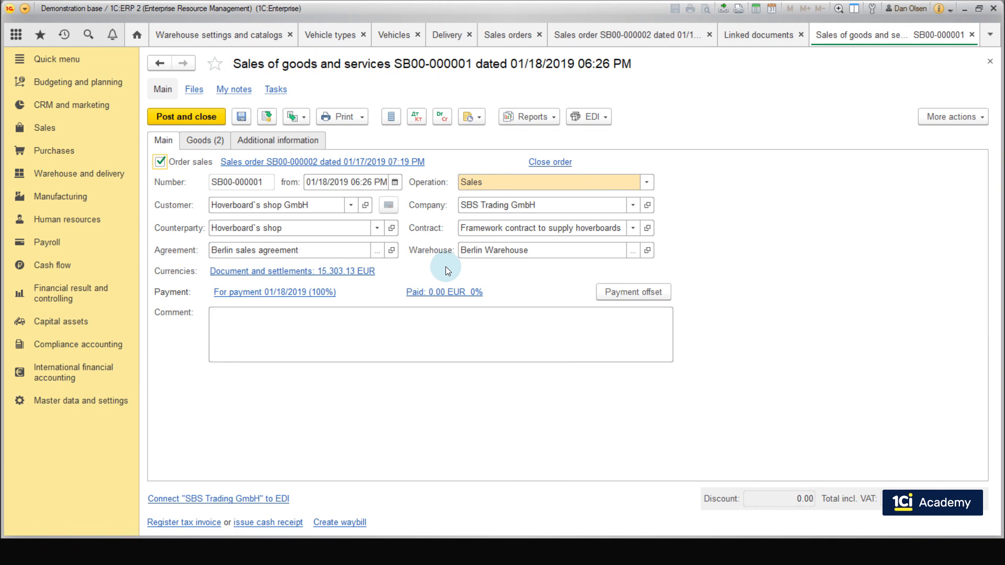
Step: Run the Goods in warehouses list report for Berlin Warehouse and check the closing balance of the partially suitable Basic hoverboard 1020
click(112, 169)
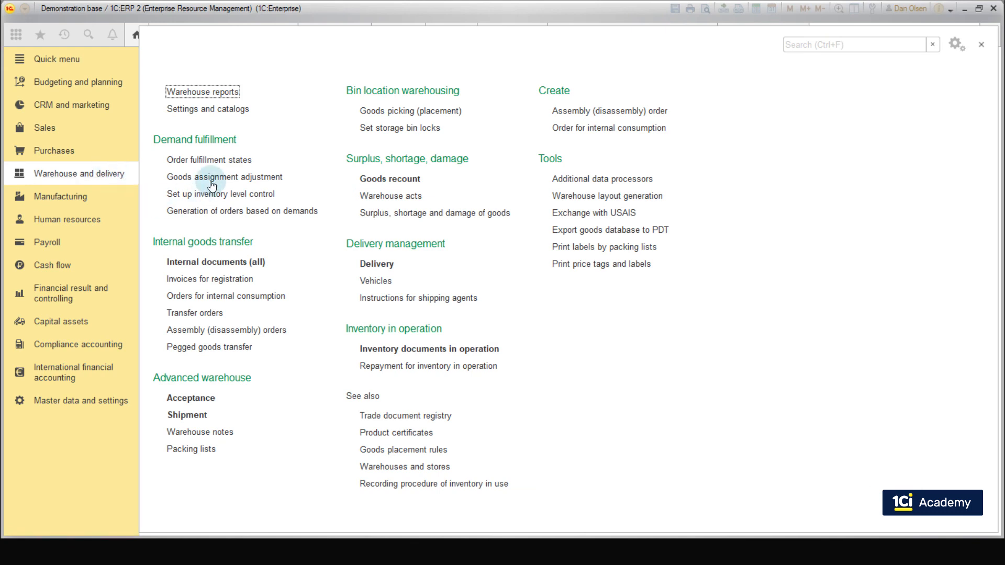
click(233, 91)
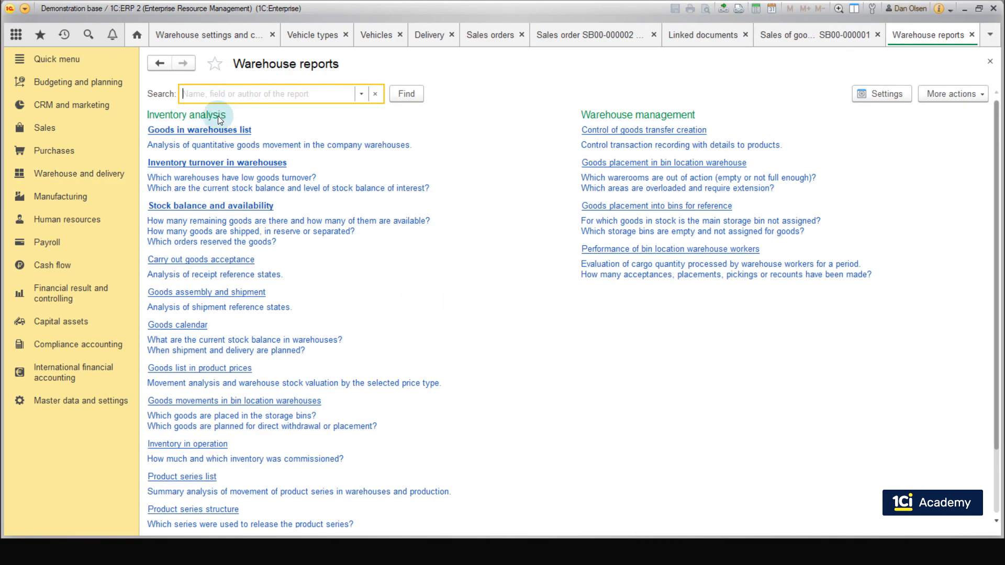
click(205, 130)
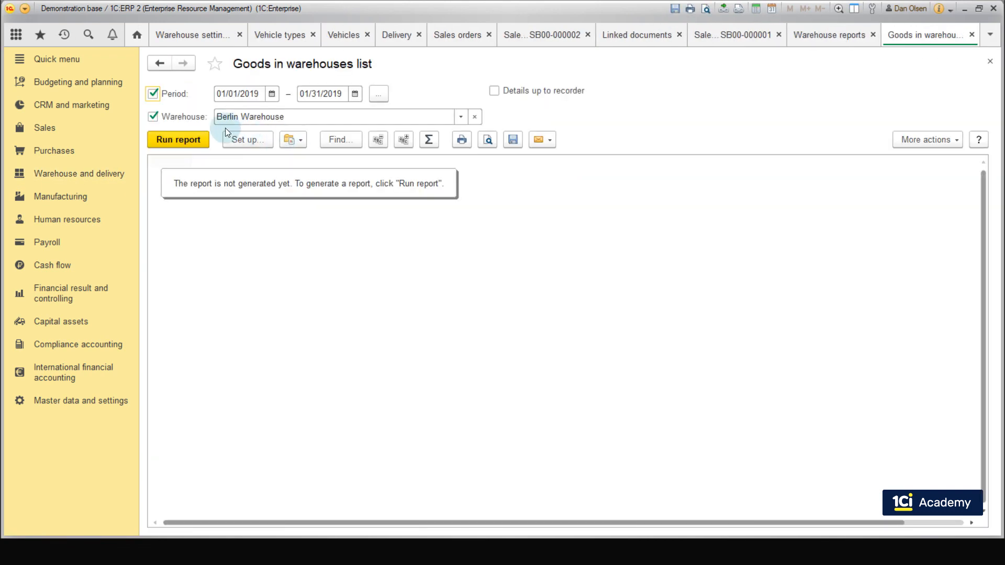
click(202, 141)
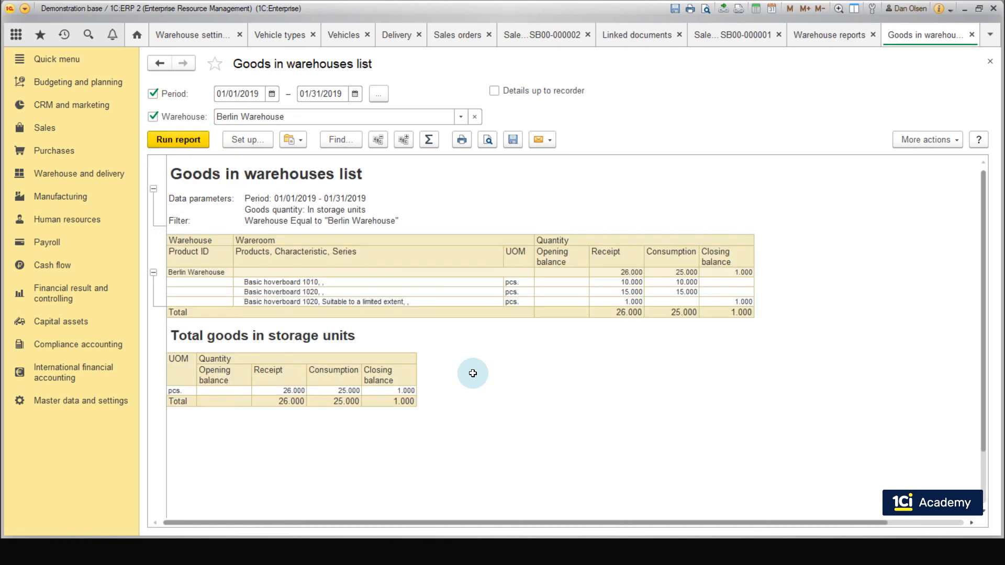
click(449, 302)
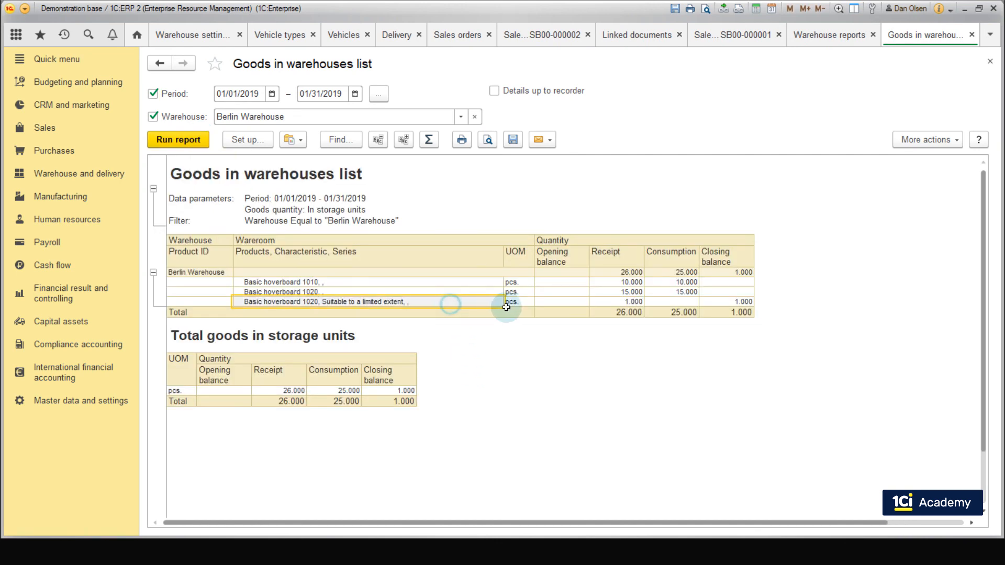
click(710, 301)
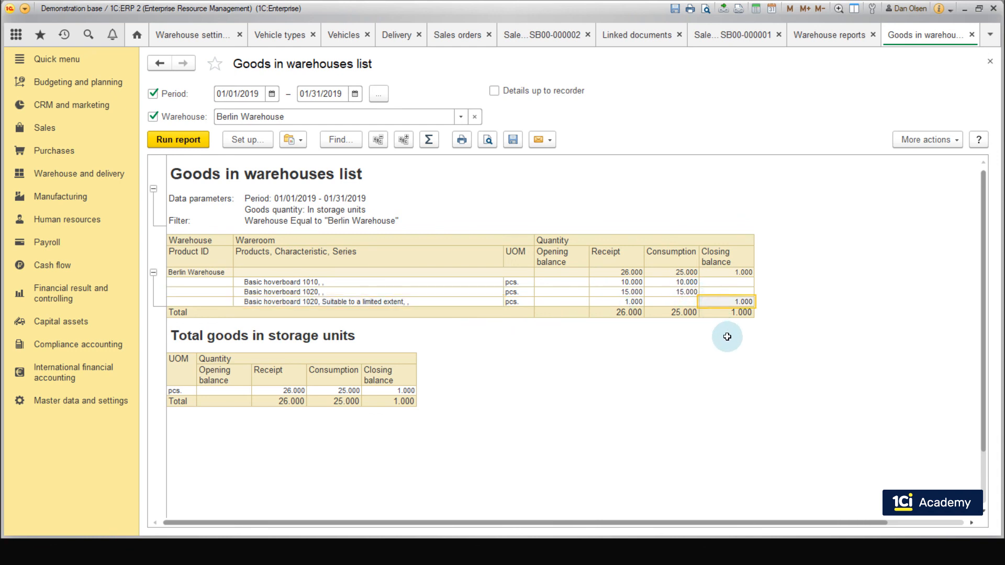